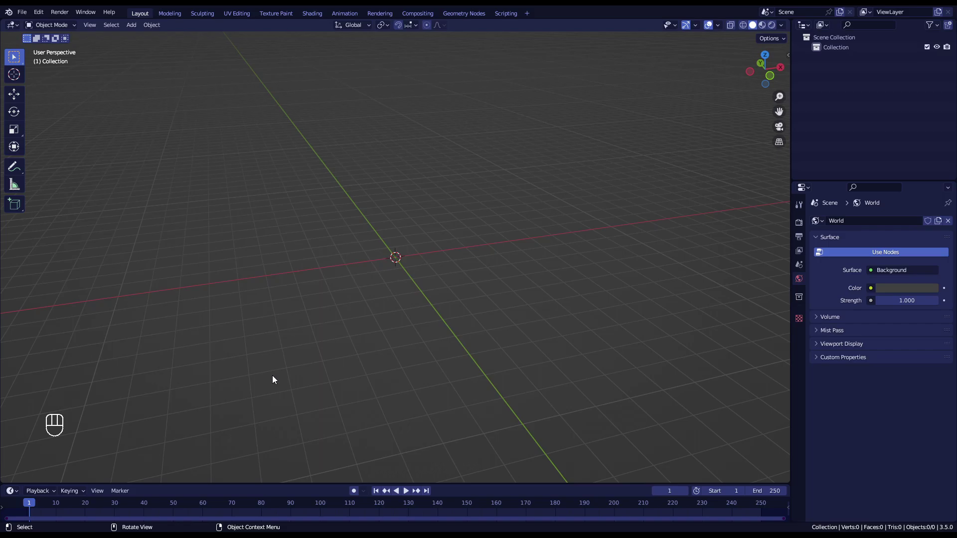
# Step: Add the Starter 2.0 Rig from the Starter Rigs add-on and view it from the front
pyautogui.press('n')
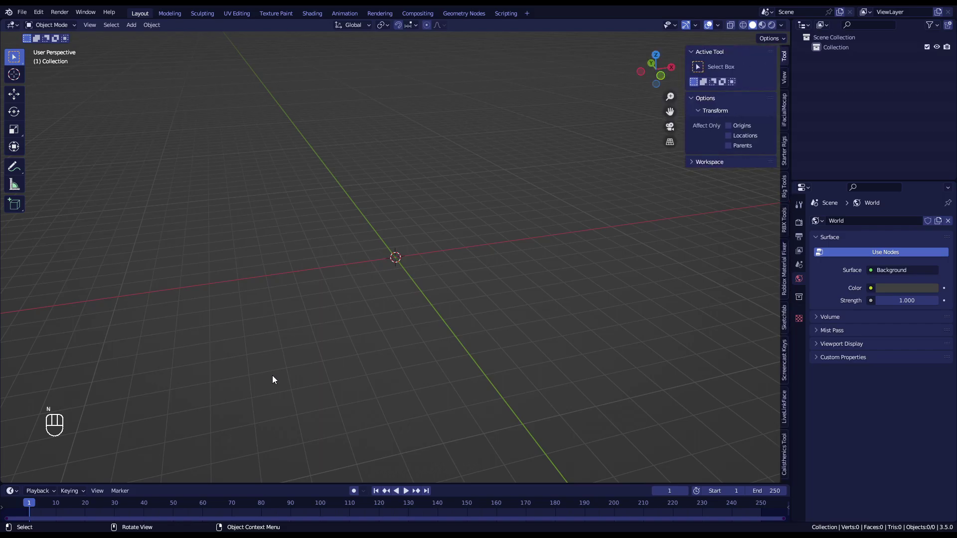
pyautogui.click(40, 13)
pyautogui.click(82, 162)
pyautogui.click(783, 151)
pyautogui.click(737, 66)
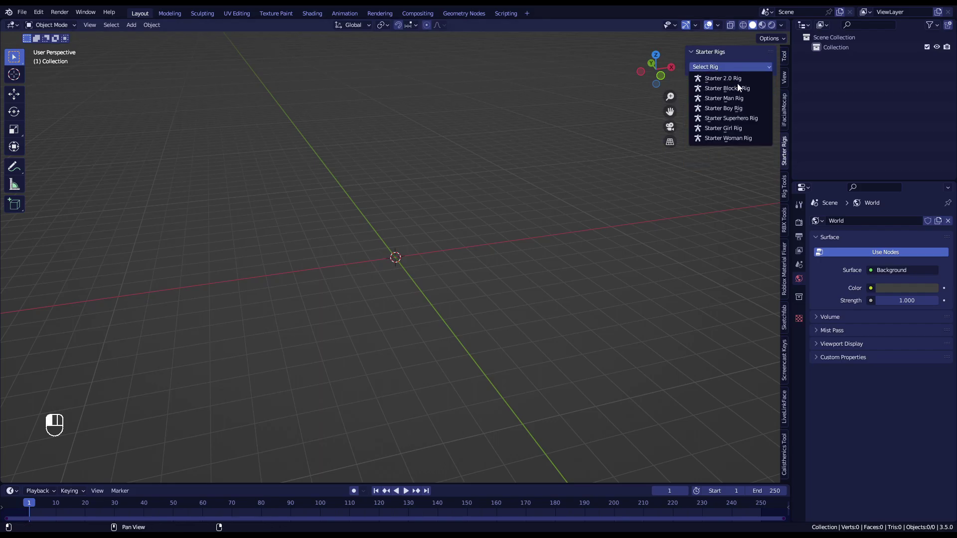
pyautogui.click(737, 77)
pyautogui.moveTo(429, 143); pyautogui.dragTo(584, 150, button='middle')
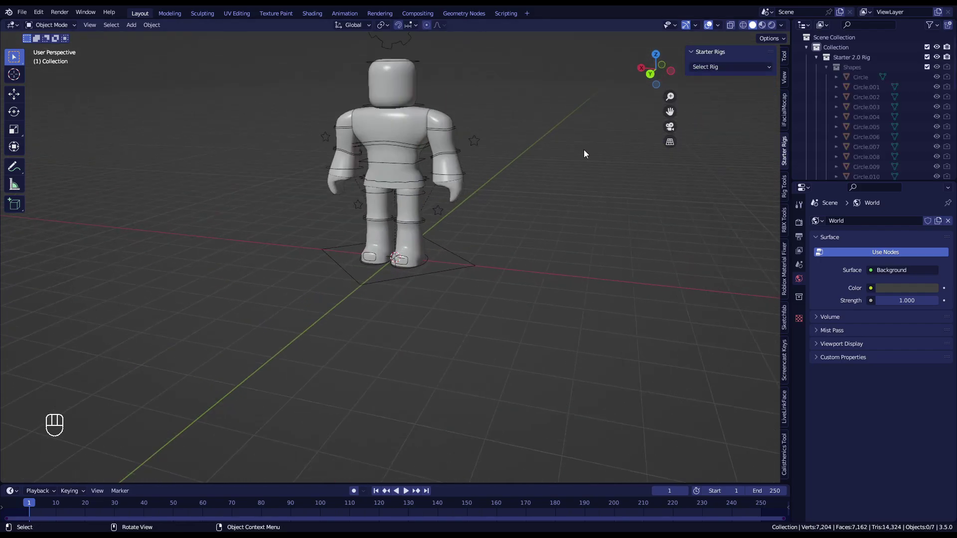
pyautogui.keyDown('shift'); pyautogui.moveTo(421, 142); pyautogui.dragTo(443, 332, button='middle'); pyautogui.keyUp('shift')
pyautogui.scroll(1, 459, 264)
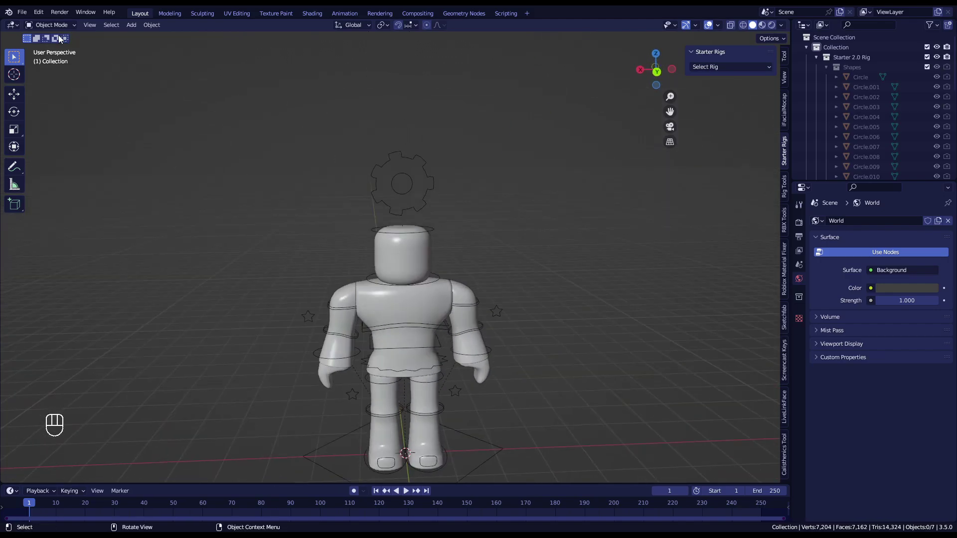
# Step: Import the winged Roblox avatar as a Wavefront (.obj) file into the scene
pyautogui.click(22, 12)
pyautogui.moveTo(72, 147)
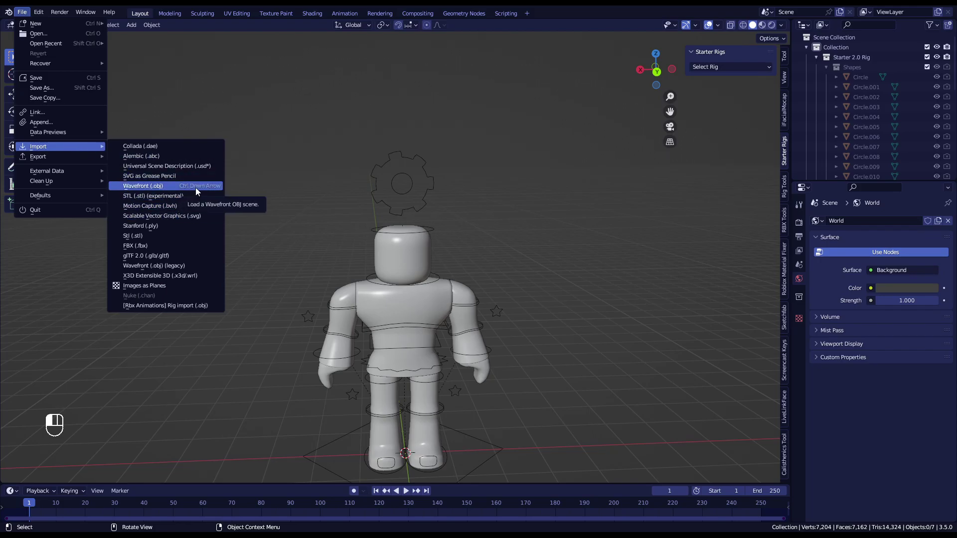
pyautogui.hotkey('ctrl', 'Down')
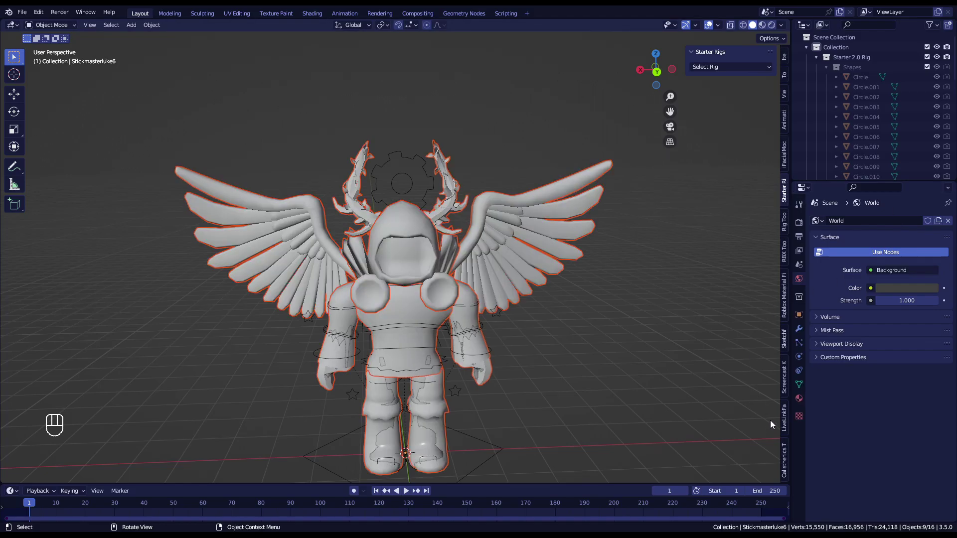
# Step: Set the solid viewport shading to display the imported avatar with texture colors
pyautogui.keyDown('shift'); pyautogui.moveTo(495, 363); pyautogui.dragTo(506, 333, button='middle'); pyautogui.keyUp('shift')
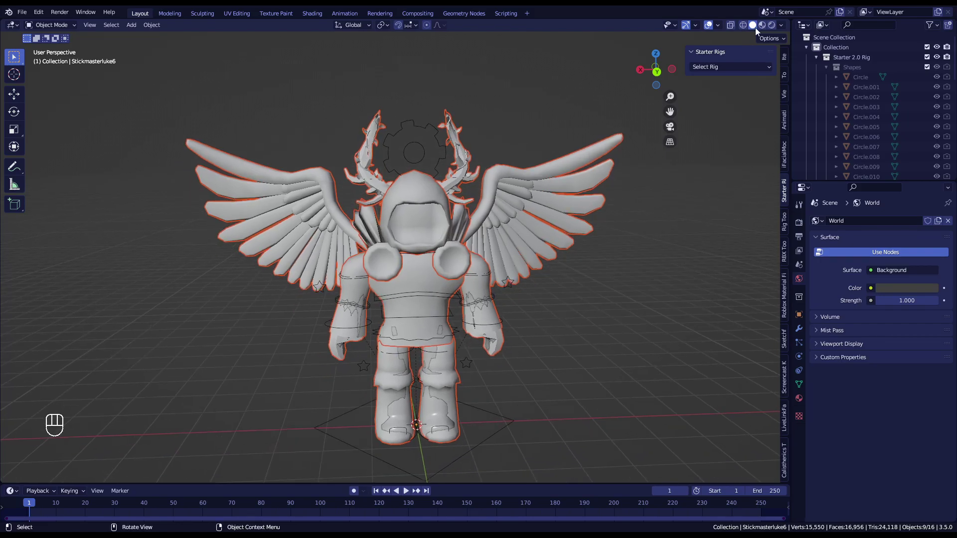
pyautogui.click(781, 25)
pyautogui.click(819, 160)
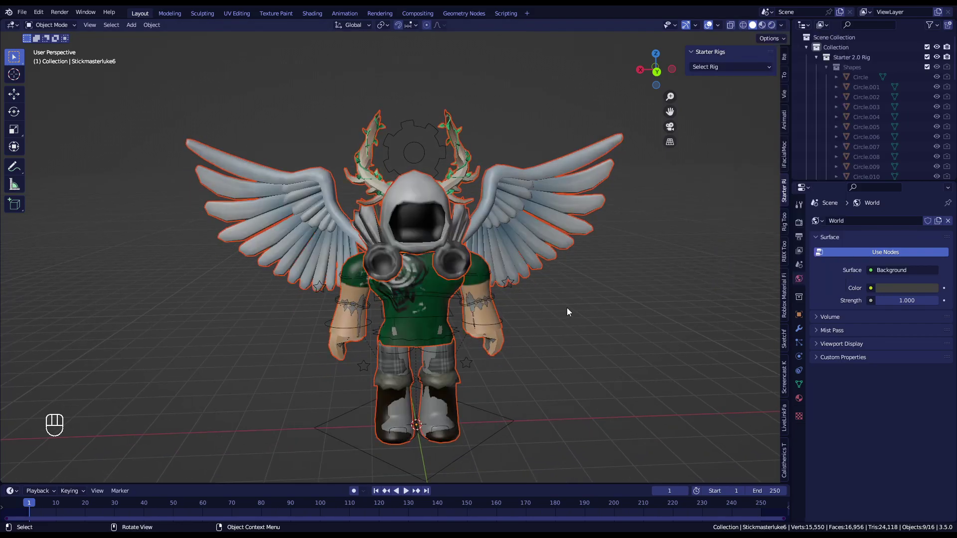
# Step: Move the imported avatar along the X axis so it stands beside the starter rig
pyautogui.press('g')
pyautogui.press('x')
pyautogui.click(278, 257)
pyautogui.scroll(-2, 426, 291)
# Step: Set the Main Texture image of the rig torso's Starter 2.0 Rig material to Handle1_diff.png after trying Stickmasterluke1_diff.png
pyautogui.click(405, 271)
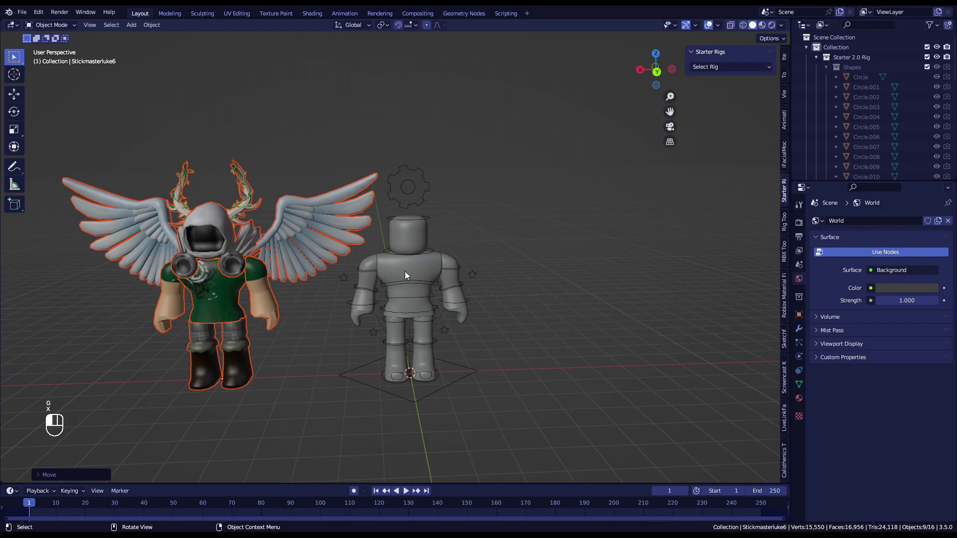
pyautogui.click(799, 399)
pyautogui.scroll(-2, 851, 424)
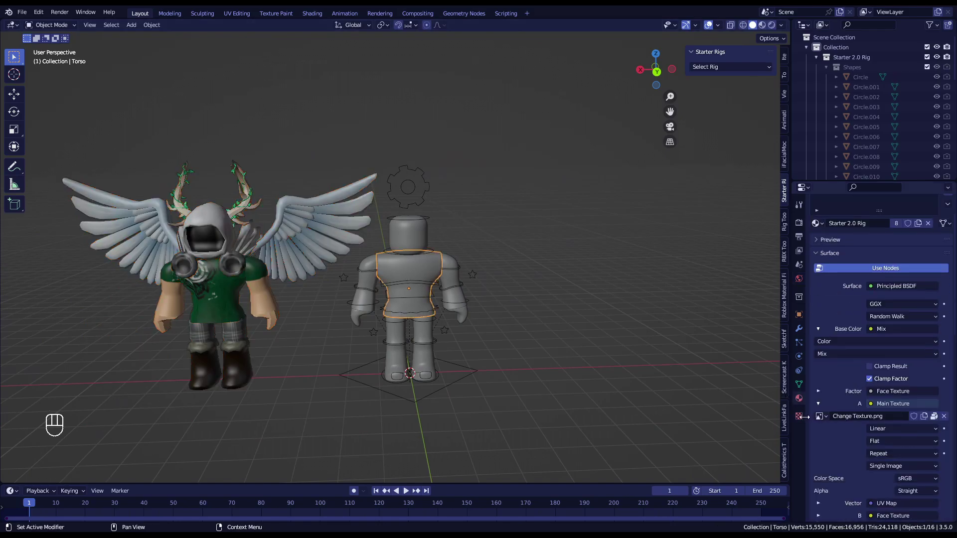
pyautogui.click(819, 417)
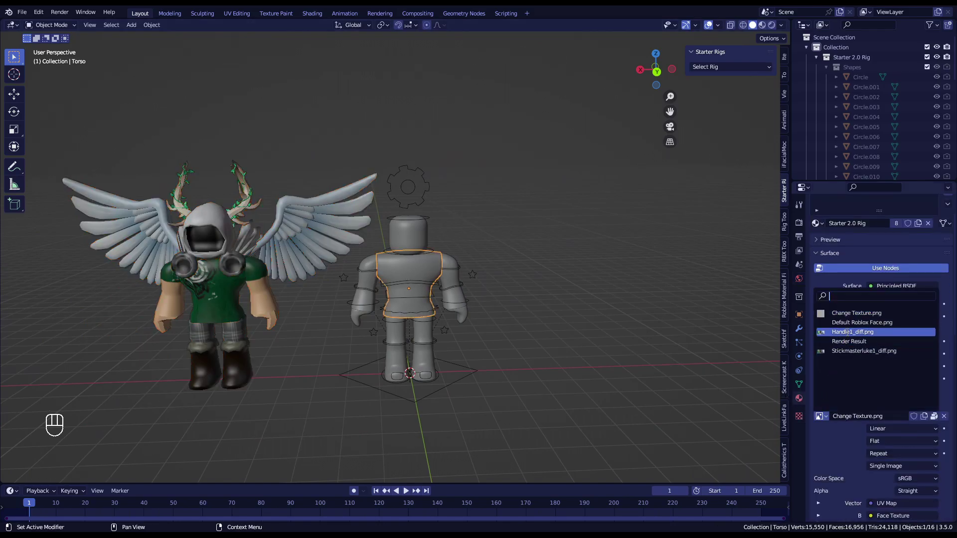
pyautogui.click(858, 351)
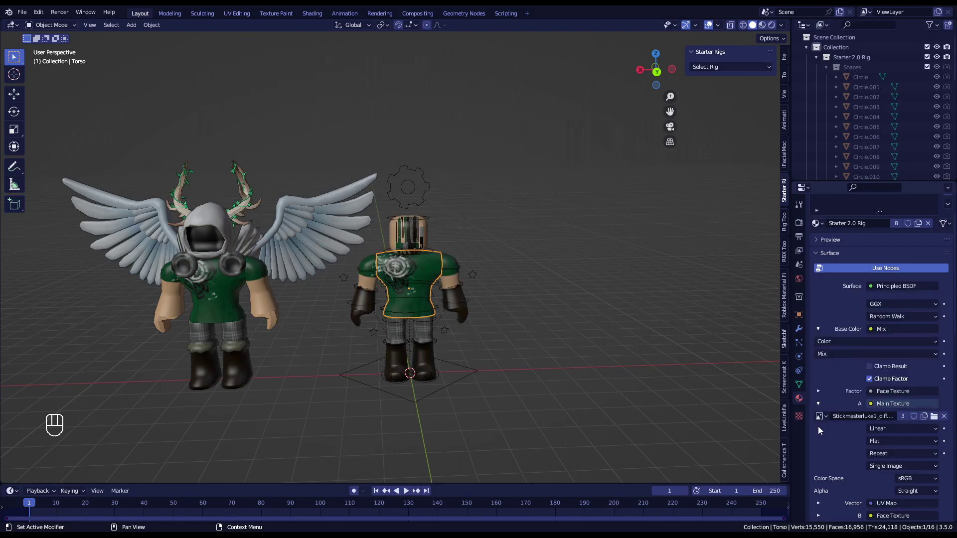
pyautogui.click(819, 417)
pyautogui.click(844, 337)
pyautogui.scroll(1, 645, 292)
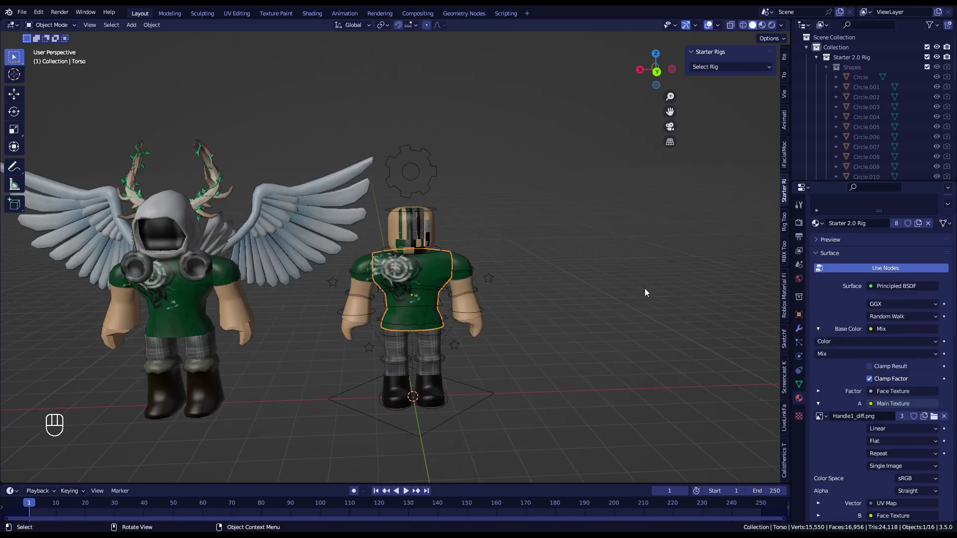
# Step: Switch the viewport to Material Preview and compare the textured rig with the imported avatar up close
pyautogui.scroll(4, 644, 292)
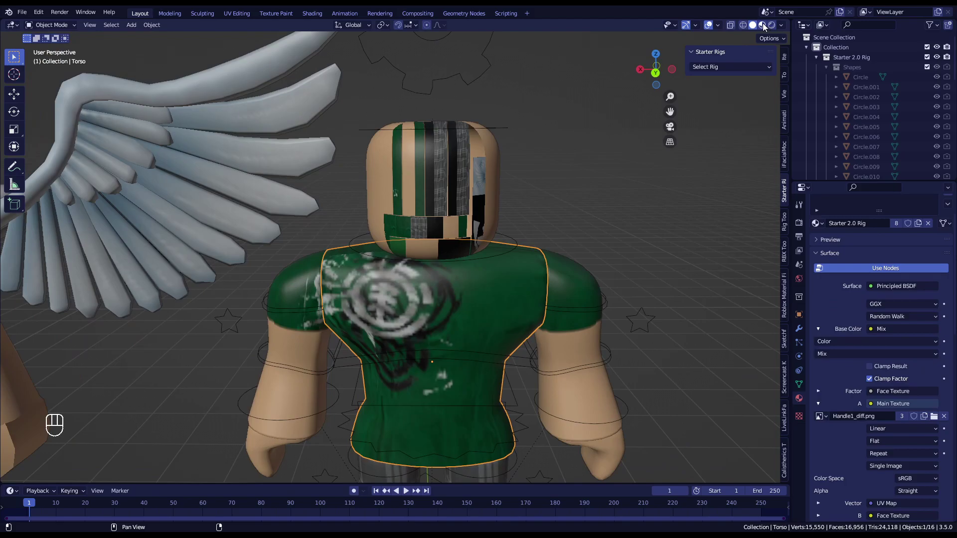
pyautogui.click(762, 25)
pyautogui.scroll(-6, 479, 244)
pyautogui.keyDown('shift'); pyautogui.moveTo(347, 302); pyautogui.dragTo(444, 271, button='middle'); pyautogui.keyUp('shift')
pyautogui.scroll(6, 298, 259)
pyautogui.keyDown('shift'); pyautogui.moveTo(298, 259); pyautogui.dragTo(284, 324, button='middle'); pyautogui.keyUp('shift')
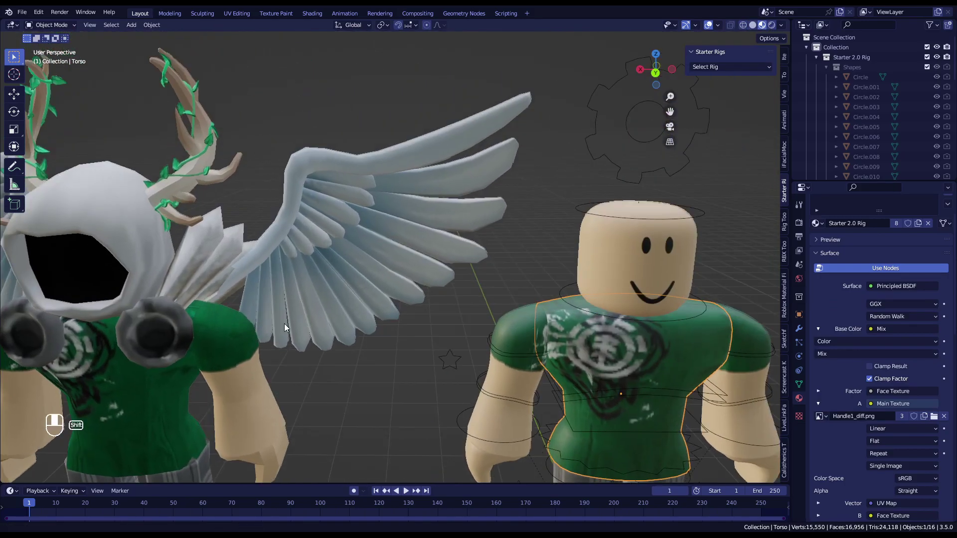
pyautogui.scroll(-4, 405, 346)
pyautogui.keyDown('shift'); pyautogui.moveTo(405, 346); pyautogui.dragTo(361, 258, button='middle'); pyautogui.keyUp('shift')
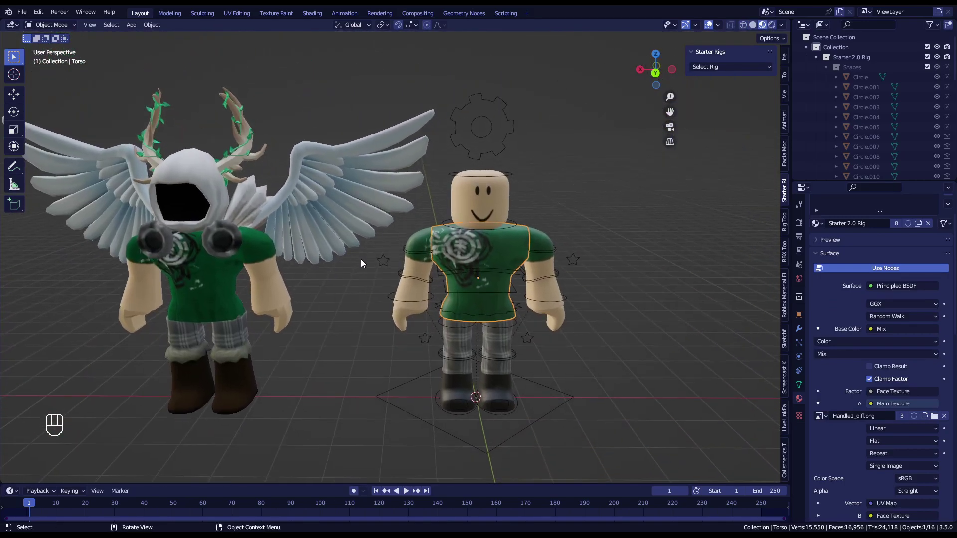
# Step: Try Stickmasterluke1_diff.png again as the rig material's Main Texture and return it to Handle1_diff.png
pyautogui.click(825, 417)
pyautogui.click(833, 352)
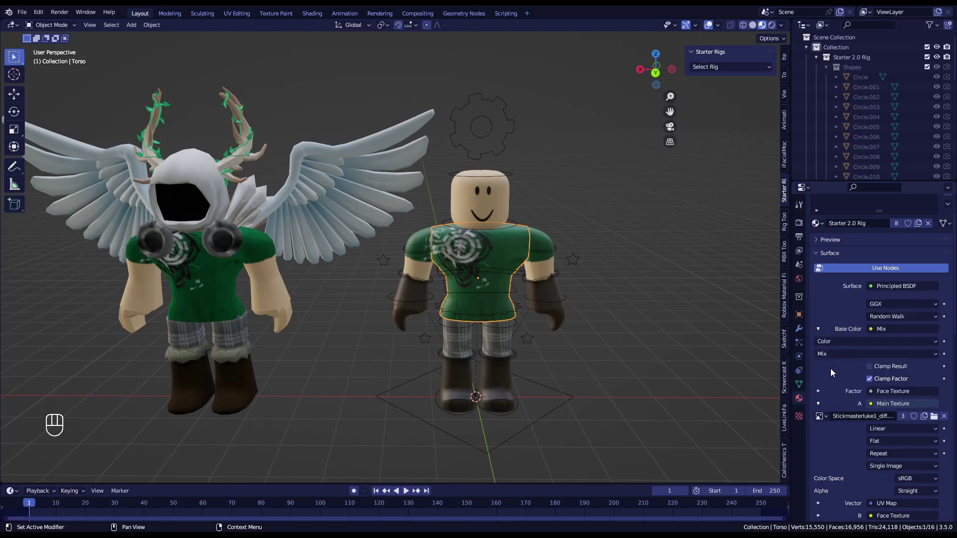
pyautogui.click(820, 416)
pyautogui.click(843, 335)
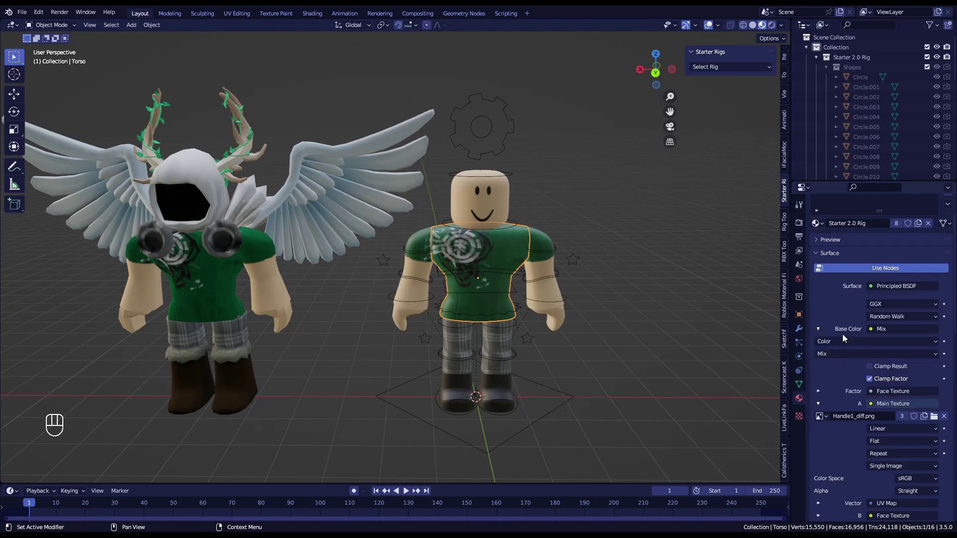
# Step: Reset Specular and Roughness of the avatar accessories' Handle1Mtl material to their default value of 0.500
pyautogui.scroll(-4, 339, 280)
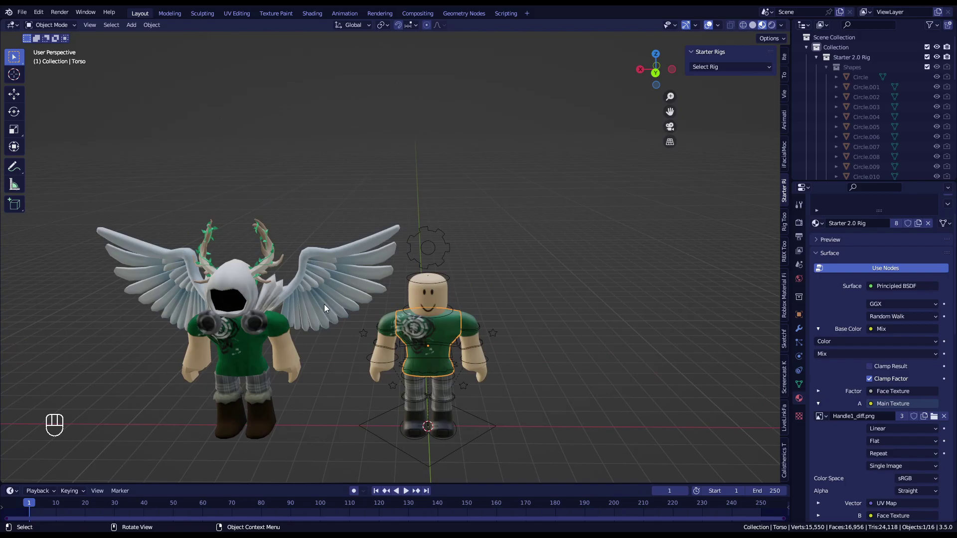
pyautogui.click(324, 304)
pyautogui.moveTo(324, 304); pyautogui.dragTo(379, 270, button='middle')
pyautogui.click(278, 275)
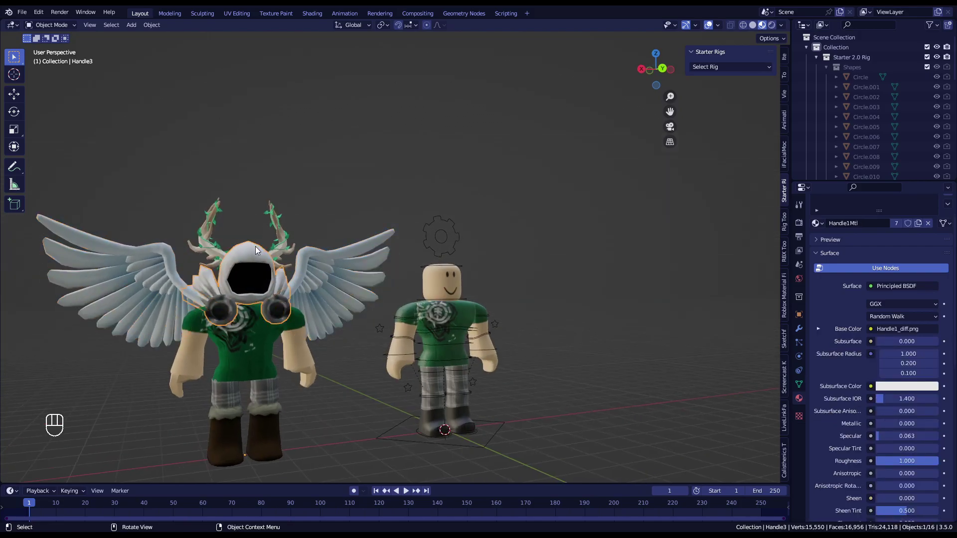
pyautogui.click(278, 233)
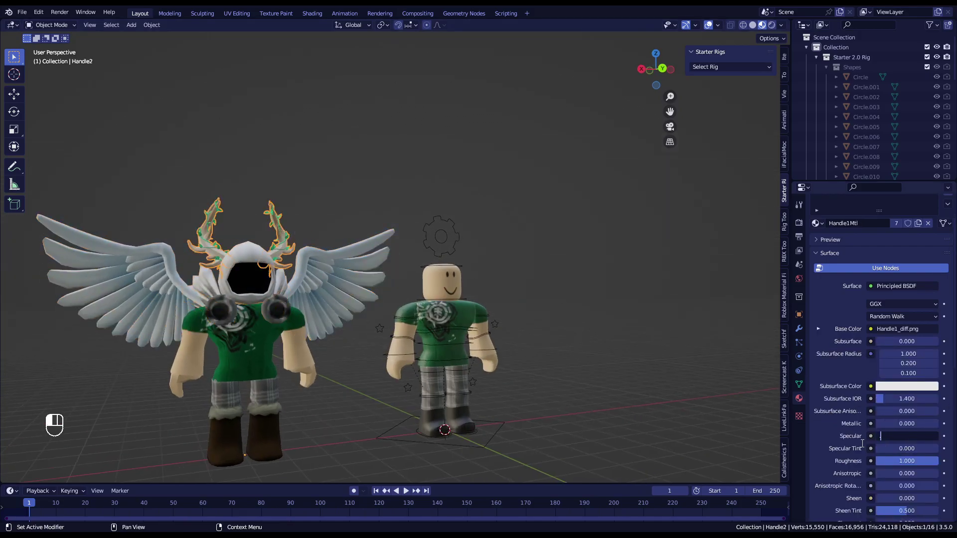
pyautogui.press('BackSpace')
pyautogui.press('BackSpace')
pyautogui.click(388, 271)
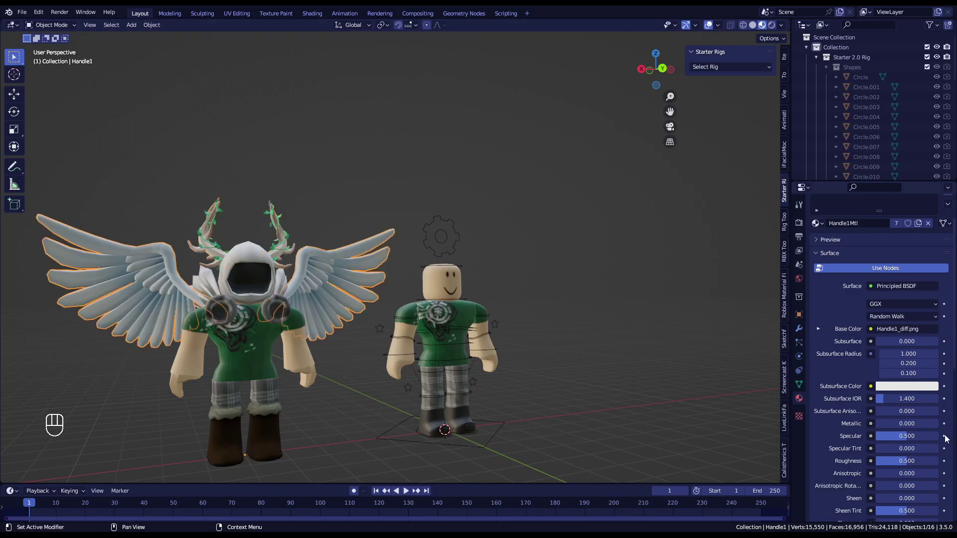
# Step: Join the avatar's antlers with its white hood into a single object
pyautogui.click(265, 261)
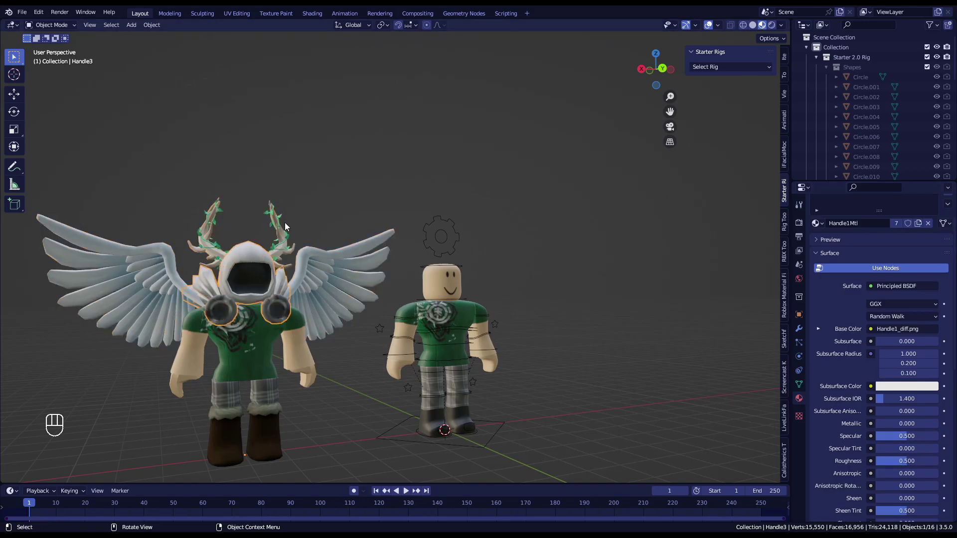
pyautogui.click(285, 222)
pyautogui.keyDown('shift'); pyautogui.click(255, 277); pyautogui.keyUp('shift')
pyautogui.rightClick(256, 277)
pyautogui.click(268, 203)
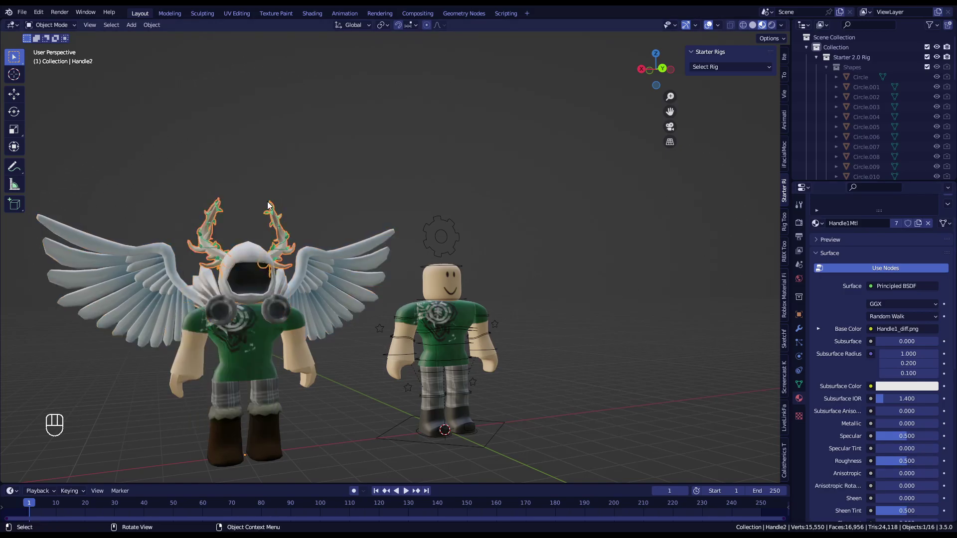
pyautogui.keyDown('shift'); pyautogui.click(258, 281); pyautogui.keyUp('shift')
pyautogui.rightClick(257, 280)
pyautogui.click(257, 280)
# Step: Move the combined hood and antlers along the X axis onto the starter rig's head
pyautogui.press('g')
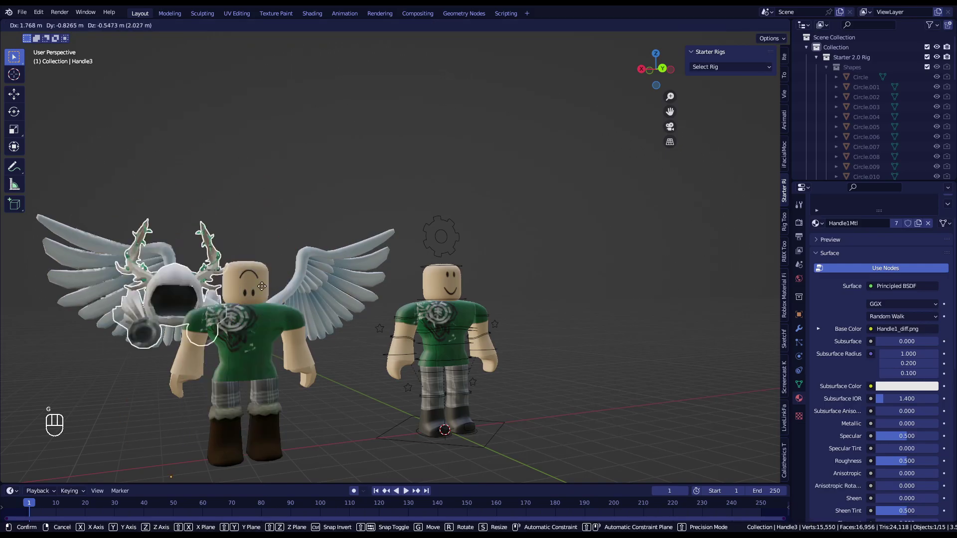
pyautogui.rightClick(321, 252)
pyautogui.press('g')
pyautogui.press('x')
pyautogui.click(586, 285)
pyautogui.scroll(7, 594, 305)
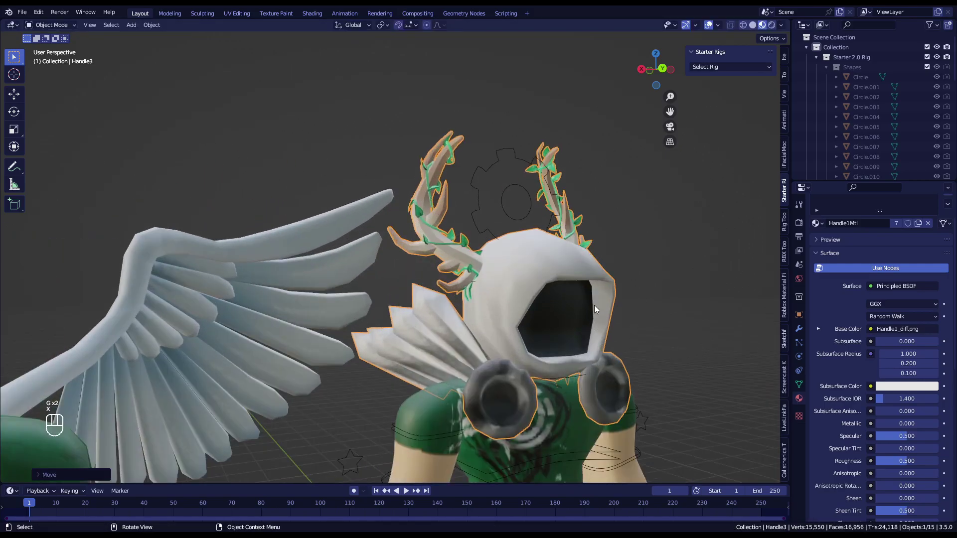
# Step: Search the available commands for "walk" and look up Walk Navigation
pyautogui.hotkey('shift', 'f')
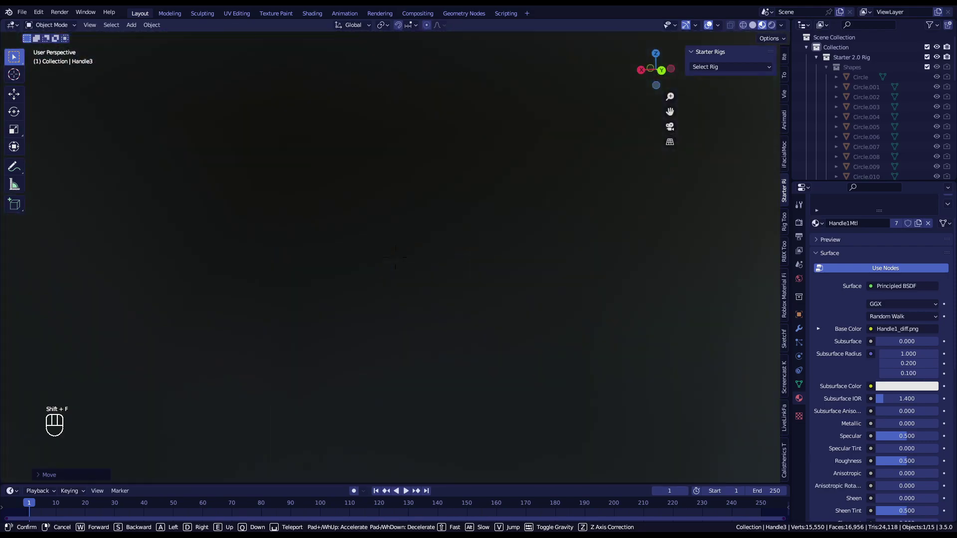
pyautogui.press('Escape')
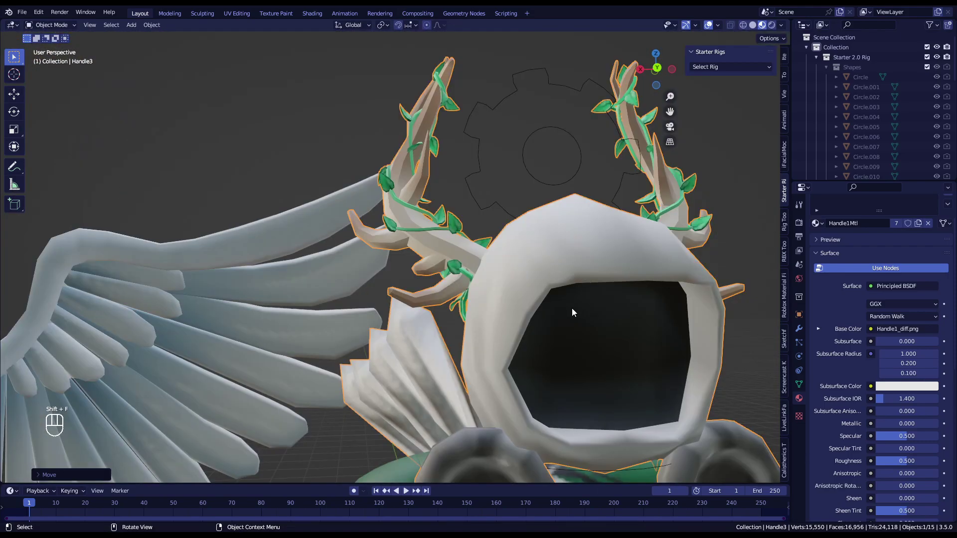
pyautogui.press('F3')
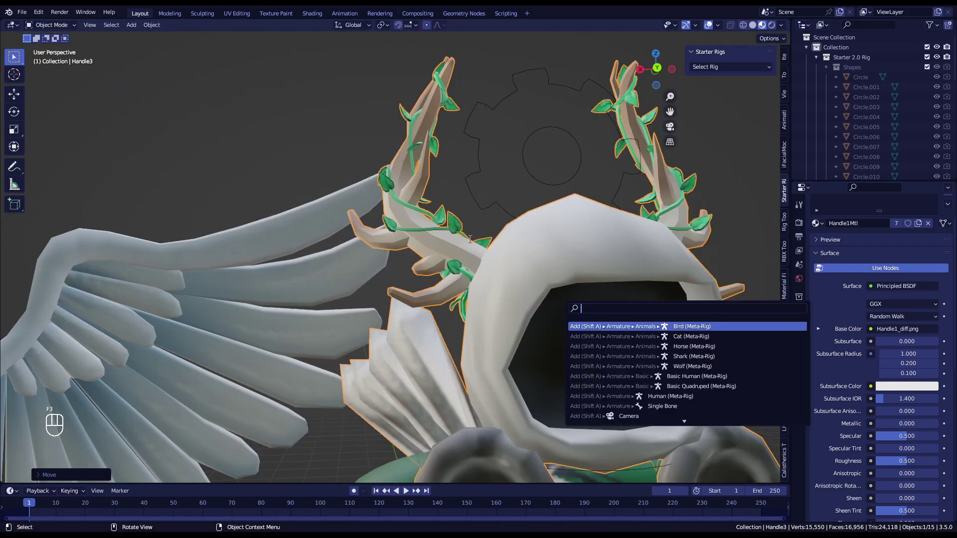
pyautogui.write('walk')
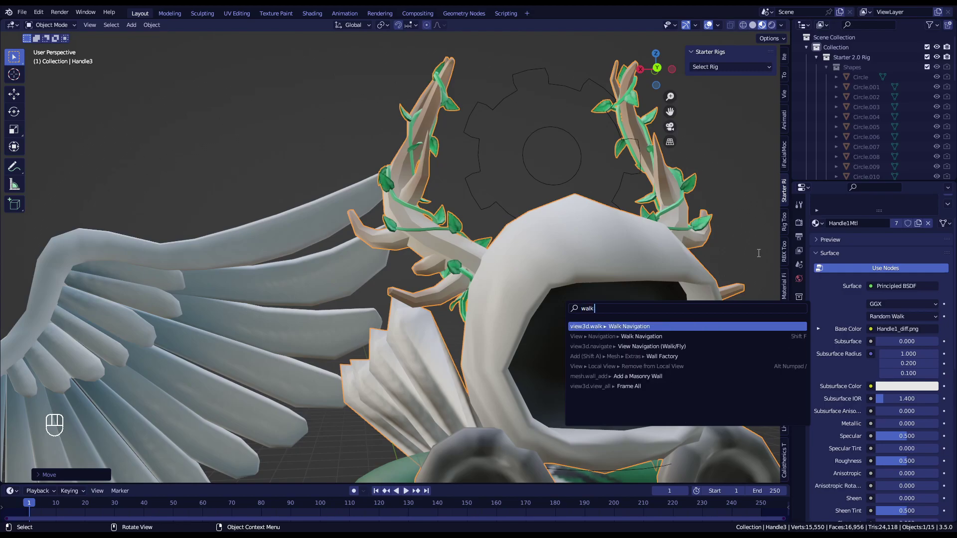
pyautogui.rightClick(612, 327)
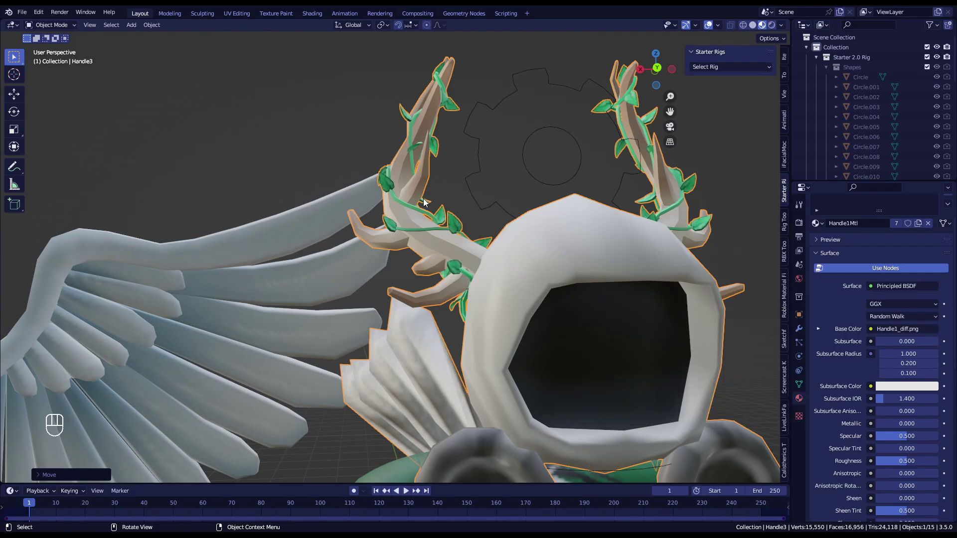
# Step: Use Walk Navigation to inspect the hood from inside and back out to a view of the rig's upper body
pyautogui.hotkey('shift', 'f')
pyautogui.press('s')
pyautogui.press('w')
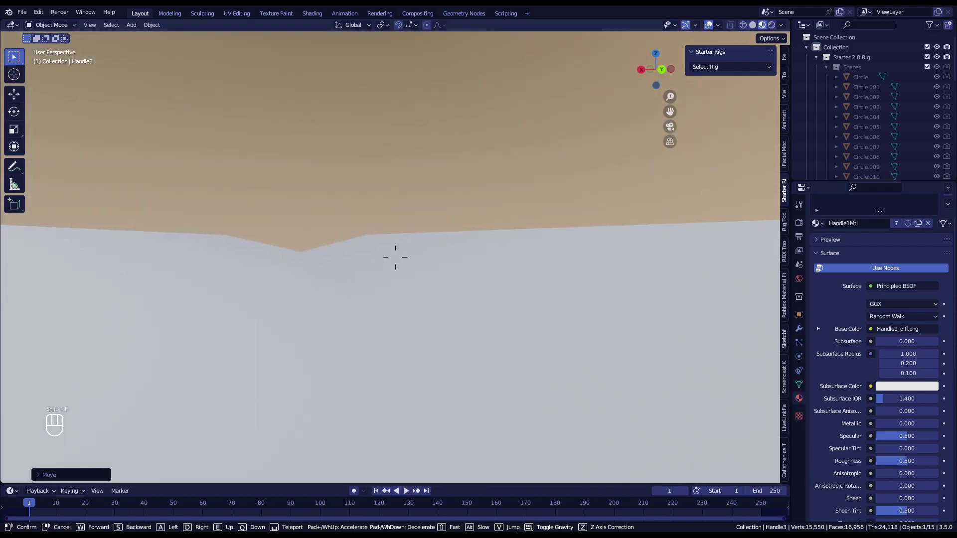
pyautogui.press('s')
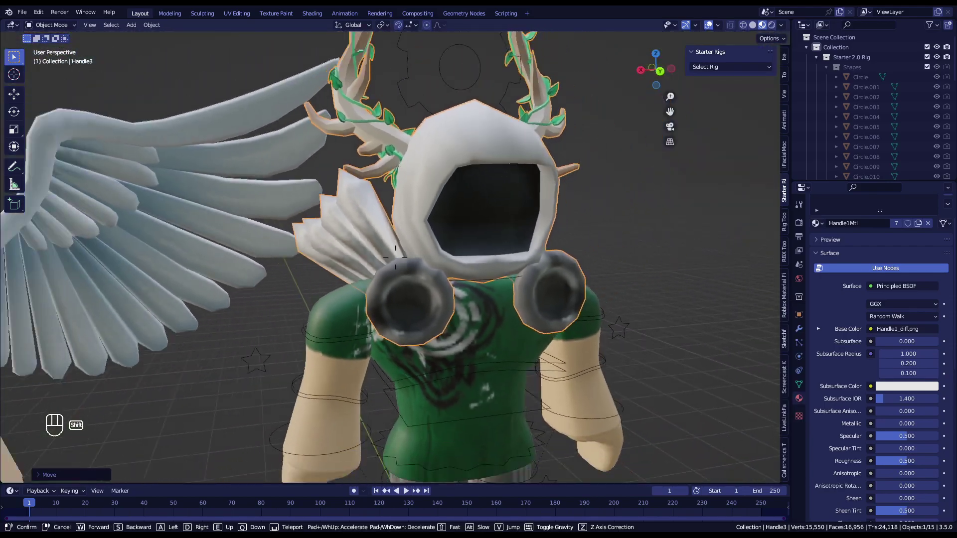
pyautogui.click(480, 268)
# Step: Move the combined hood and antlers along the X axis off the rig's head, to the side away from the avatar
pyautogui.press('g')
pyautogui.press('x')
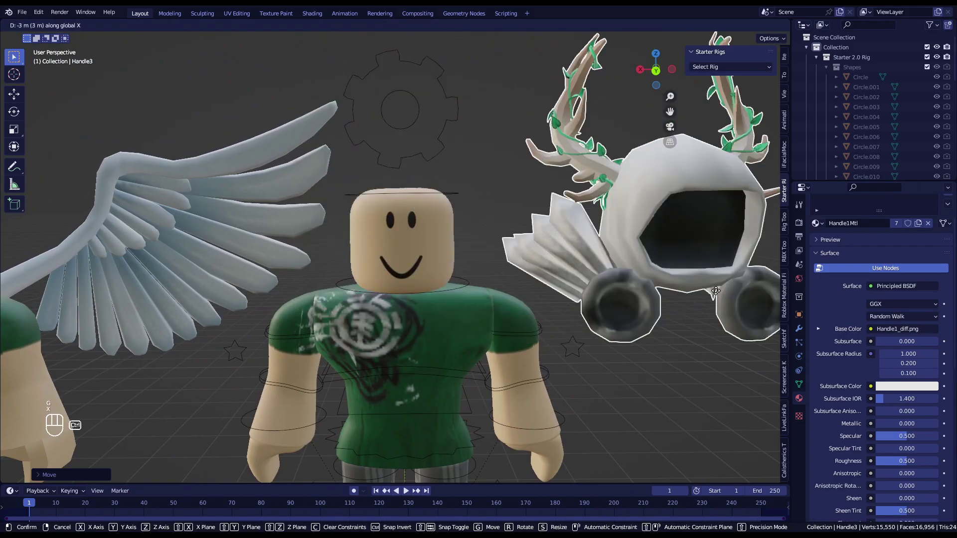
pyautogui.click(651, 297)
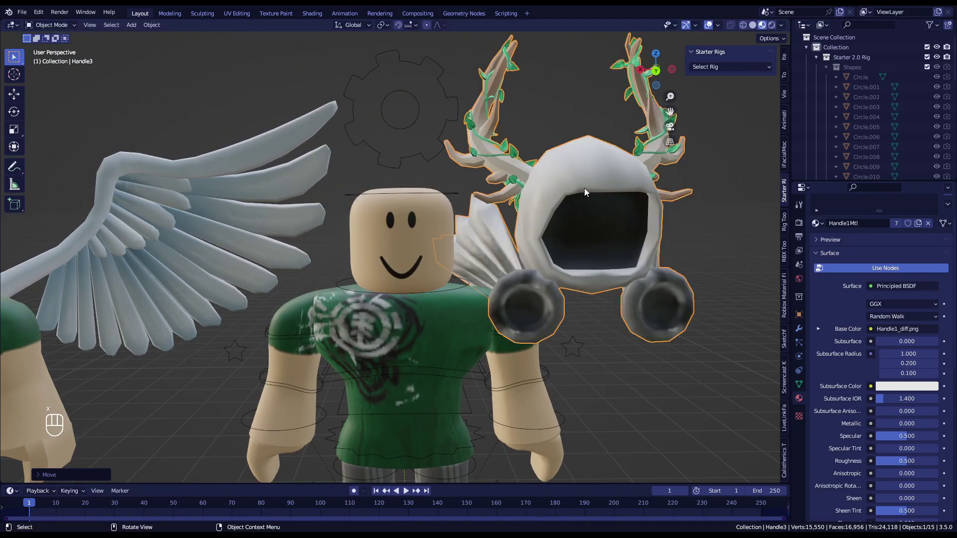
# Step: Parent the combined hood and antlers to the starter rig's head mesh with Object (Keep Transform)
pyautogui.keyDown('shift'); pyautogui.click(391, 243); pyautogui.keyUp('shift')
pyautogui.hotkey('ctrl', 'p')
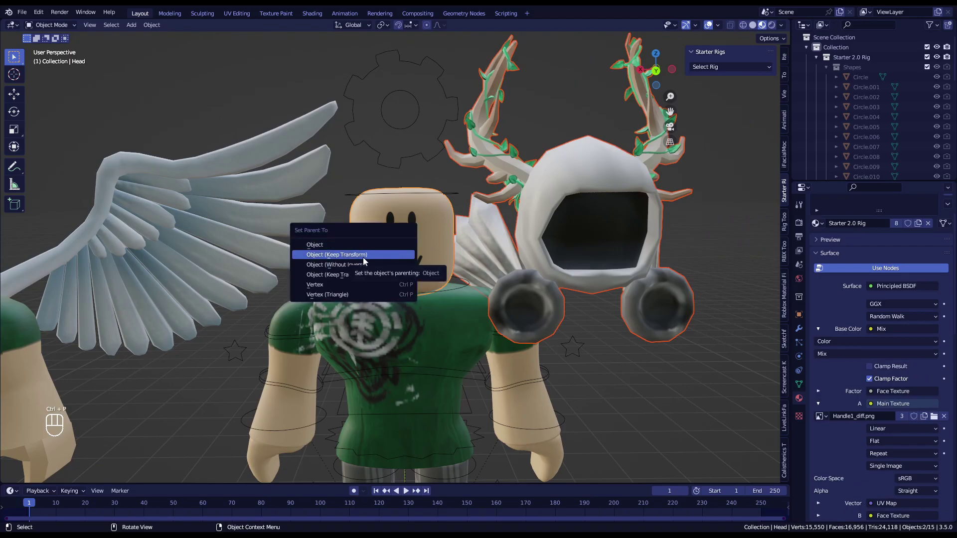
pyautogui.click(337, 254)
# Step: Move the combined hood and antlers along the X axis back onto the starter rig's head
pyautogui.click(525, 222)
pyautogui.press('g')
pyautogui.press('x')
pyautogui.click(525, 308)
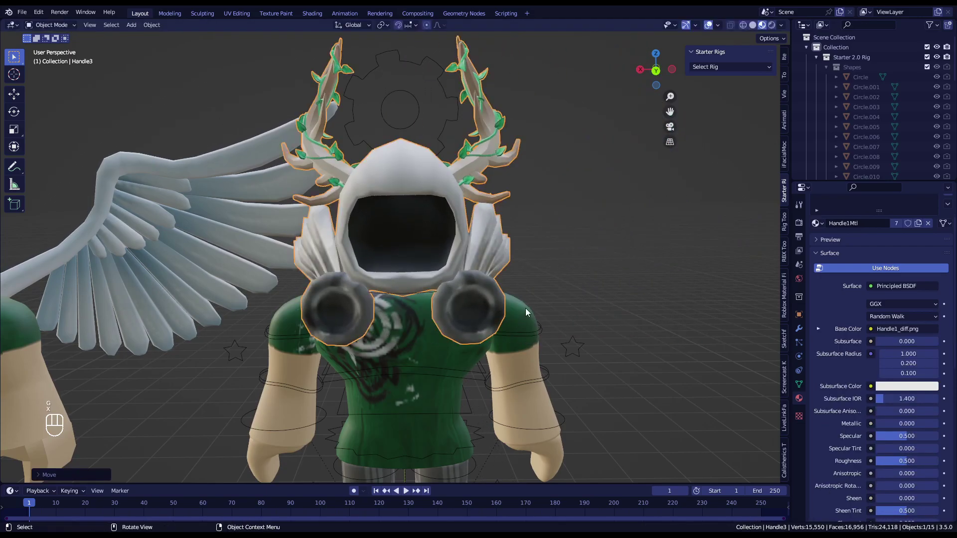
# Step: Switch the starter rig to Pose Mode and try a free trackball rotation of its Head bone
pyautogui.click(544, 334)
pyautogui.hotkey('ctrl', 'Tab')
pyautogui.press('r')
pyautogui.press('r')
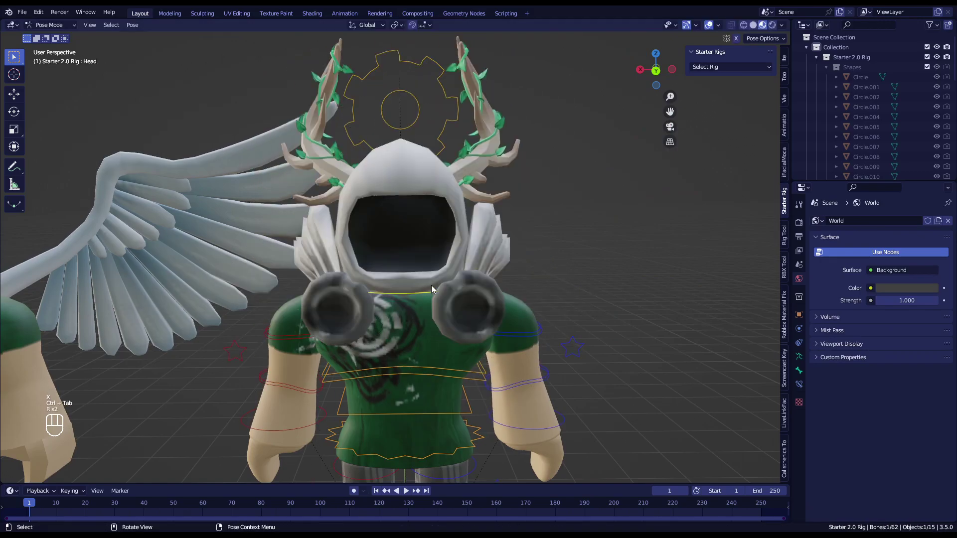
# Step: Enlarge the Head bone's custom shape in its Viewport Display settings to a scale of 1.040 on X, Y and Z
pyautogui.click(798, 370)
pyautogui.scroll(-1, 873, 376)
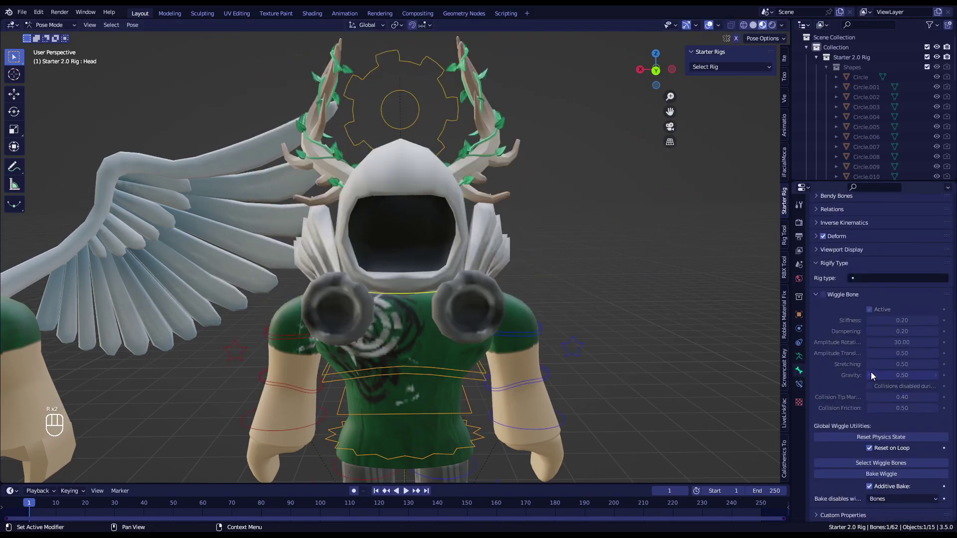
pyautogui.click(834, 250)
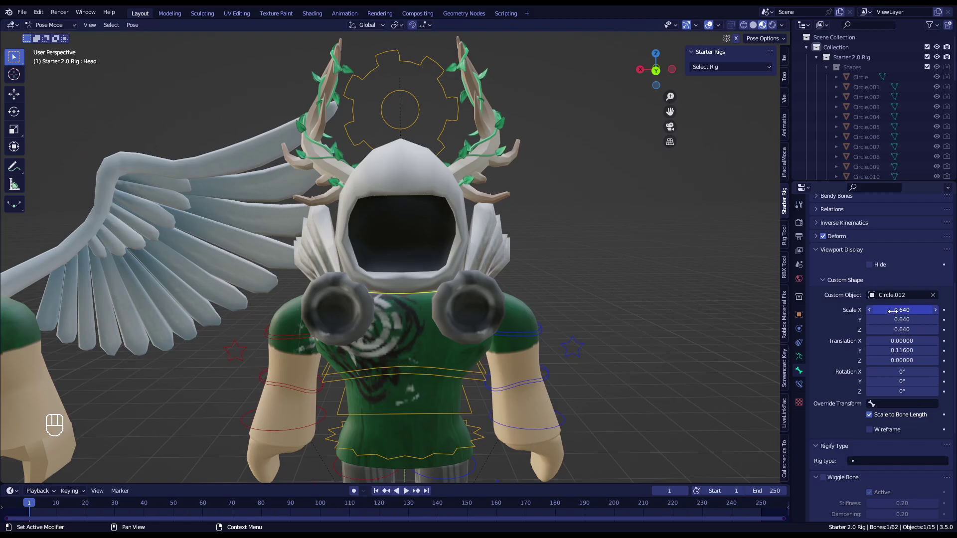
pyautogui.moveTo(892, 311)
pyautogui.mouseDown()
pyautogui.moveTo(890, 330)
pyautogui.moveTo(890, 310)
pyautogui.moveTo(890, 329)
pyautogui.moveTo(917, 329)
pyautogui.moveTo(902, 329)
pyautogui.moveTo(889, 310)
pyautogui.mouseUp()
# Step: Test a free trackball rotation of the Head bone to check that the hood follows, and cancel it
pyautogui.press('r')
pyautogui.press('r')
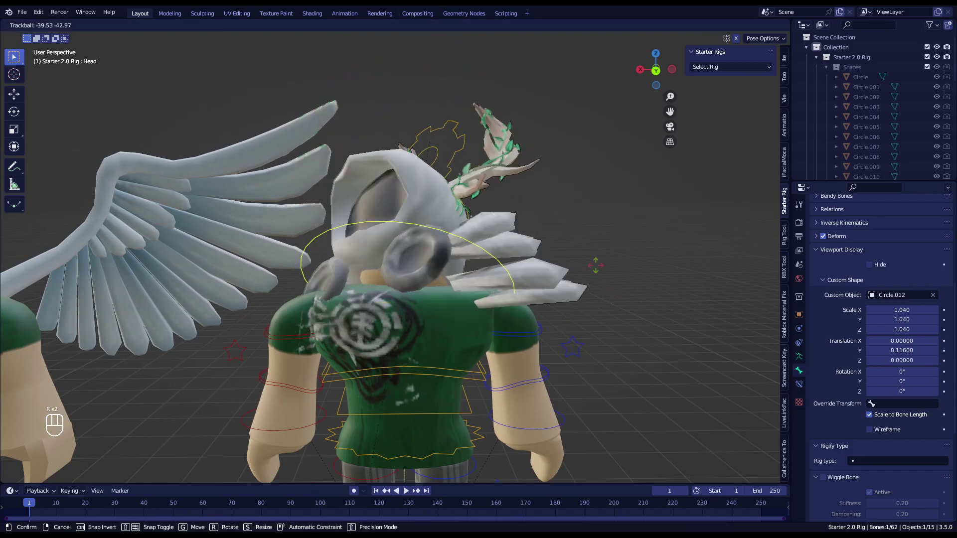
pyautogui.rightClick(485, 289)
pyautogui.scroll(-7, 486, 288)
pyautogui.scroll(4, 485, 288)
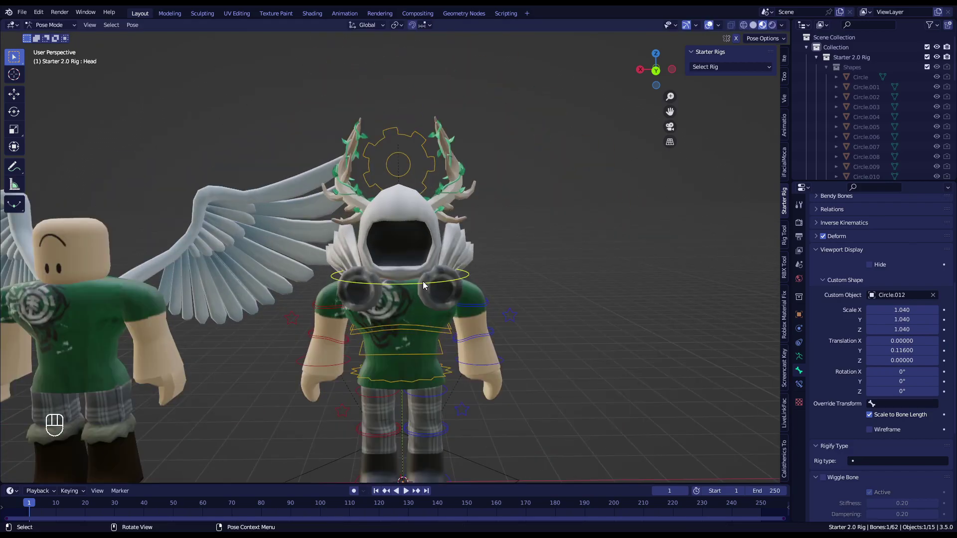
# Step: Enlarge the Head Stretcher bone's custom shape to a scale of 1.040 on all axes and briefly test moving the bone
pyautogui.click(416, 224)
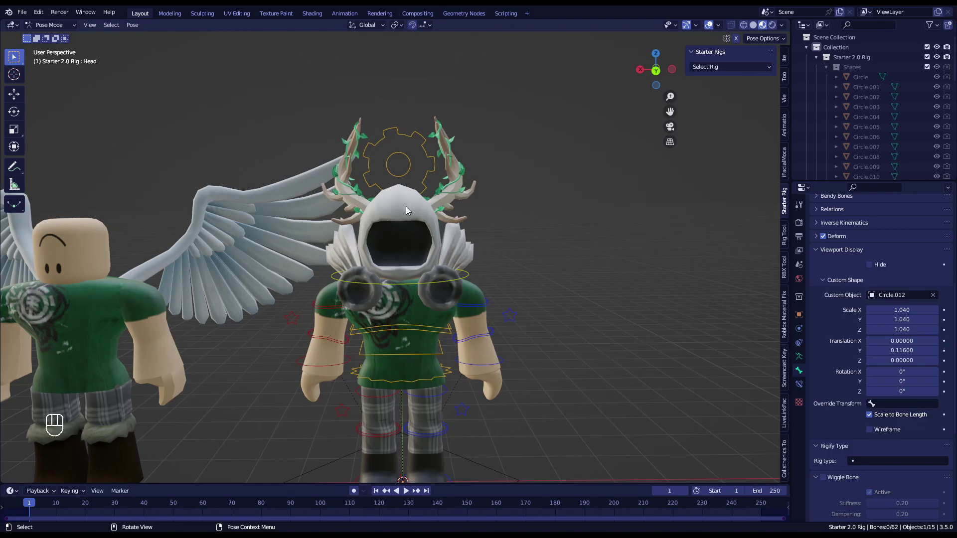
pyautogui.click(375, 213)
pyautogui.moveTo(375, 213); pyautogui.dragTo(407, 227, button='middle')
pyautogui.moveTo(897, 309)
pyautogui.mouseDown()
pyautogui.moveTo(898, 329)
pyautogui.moveTo(897, 307)
pyautogui.mouseUp()
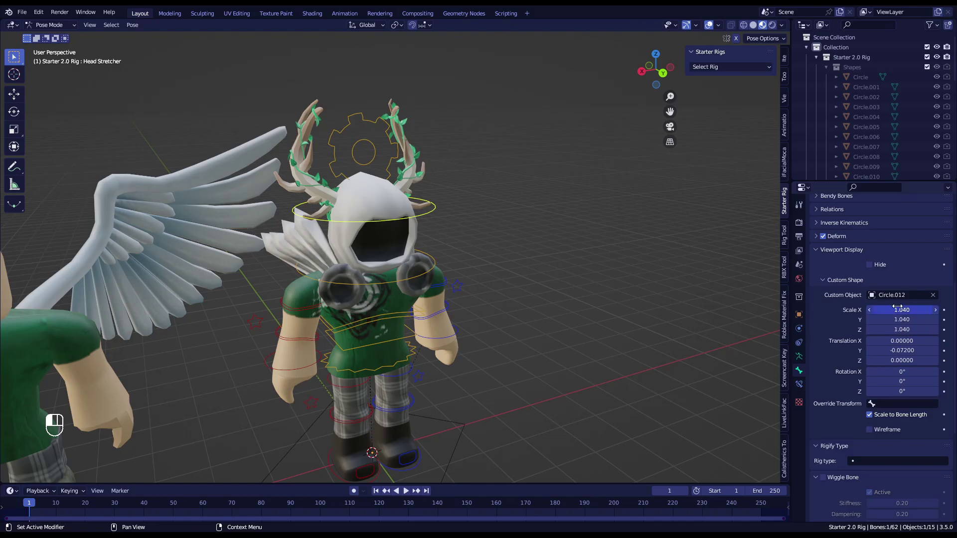
pyautogui.press('g')
pyautogui.rightClick(523, 222)
# Step: Return to Object Mode, select the avatar's wings and look through their material settings
pyautogui.scroll(-2, 449, 289)
pyautogui.moveTo(406, 312); pyautogui.dragTo(320, 265, button='middle')
pyautogui.hotkey('ctrl', 'Tab')
pyautogui.click(343, 264)
pyautogui.click(800, 397)
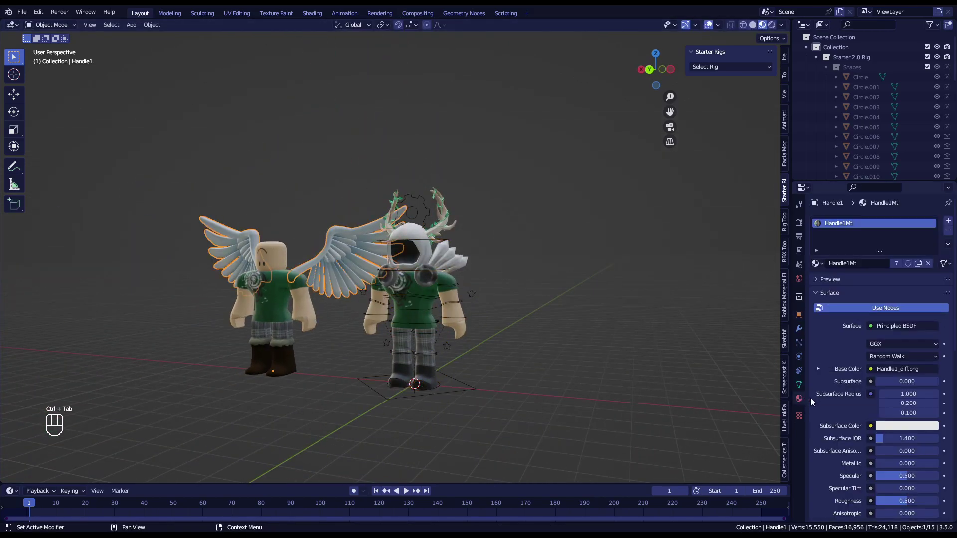
pyautogui.scroll(-8, 878, 391)
pyautogui.scroll(-2, 643, 353)
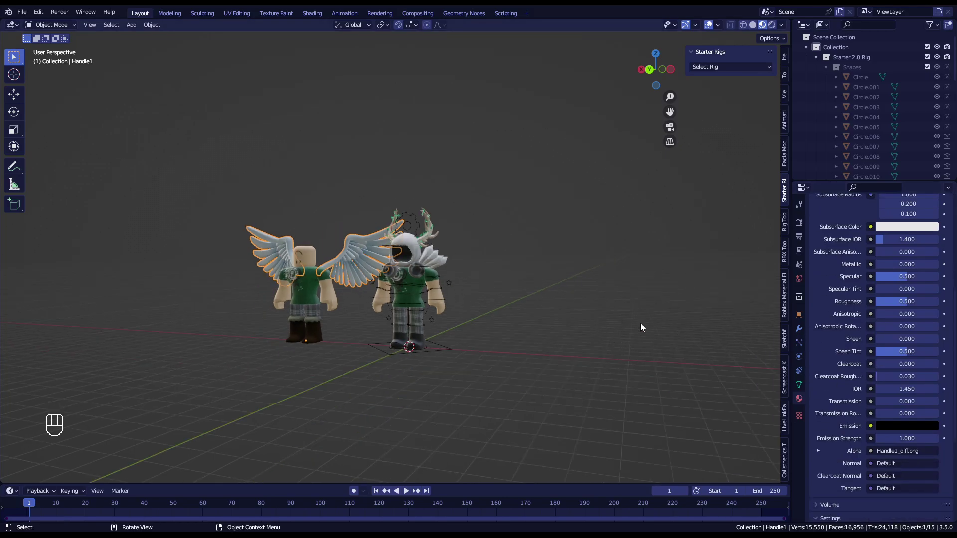
pyautogui.scroll(5, 465, 264)
pyautogui.press('g')
pyautogui.press('x')
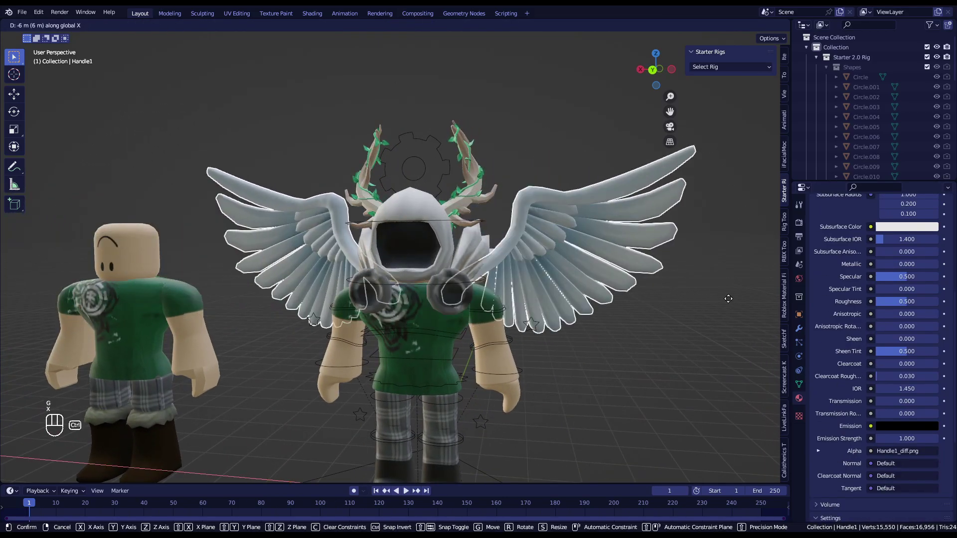
pyautogui.rightClick(714, 300)
# Step: Clear the wings' location to place them on the starter rig's back, and parent them to its Uppertorso bone with the Bone option
pyautogui.hotkey('alt', 'g')
pyautogui.moveTo(499, 279); pyautogui.dragTo(349, 269, button='middle')
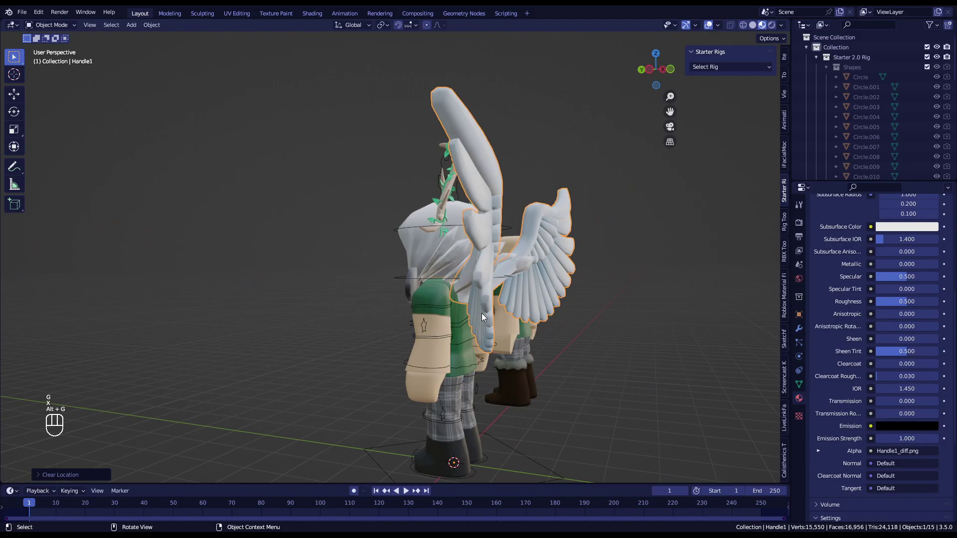
pyautogui.keyDown('shift'); pyautogui.click(445, 309); pyautogui.keyUp('shift')
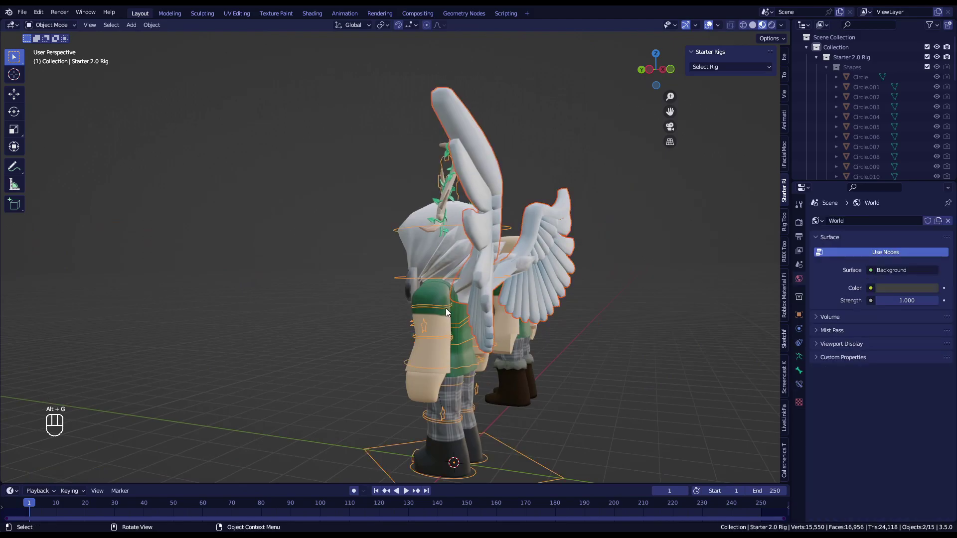
pyautogui.click(58, 25)
pyautogui.click(59, 53)
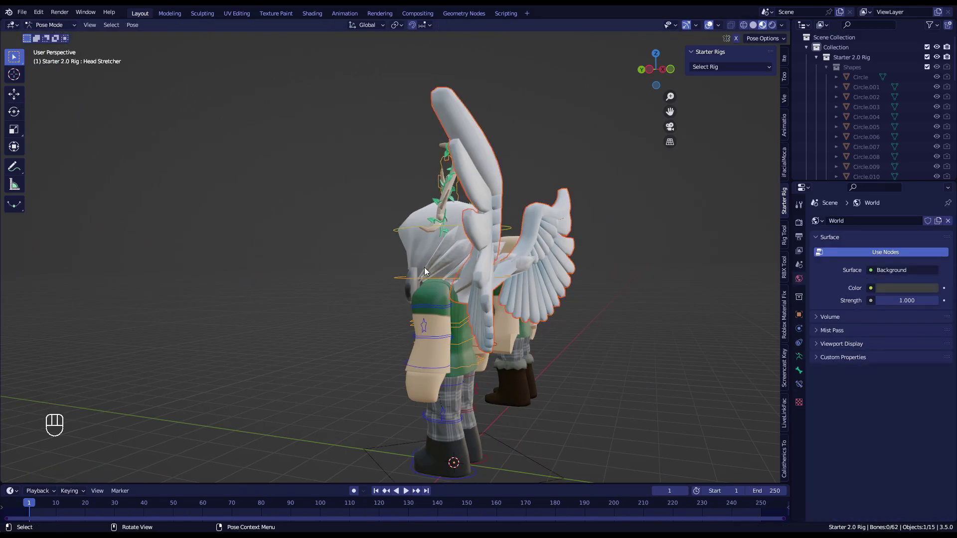
pyautogui.click(461, 326)
pyautogui.hotkey('ctrl', 'p')
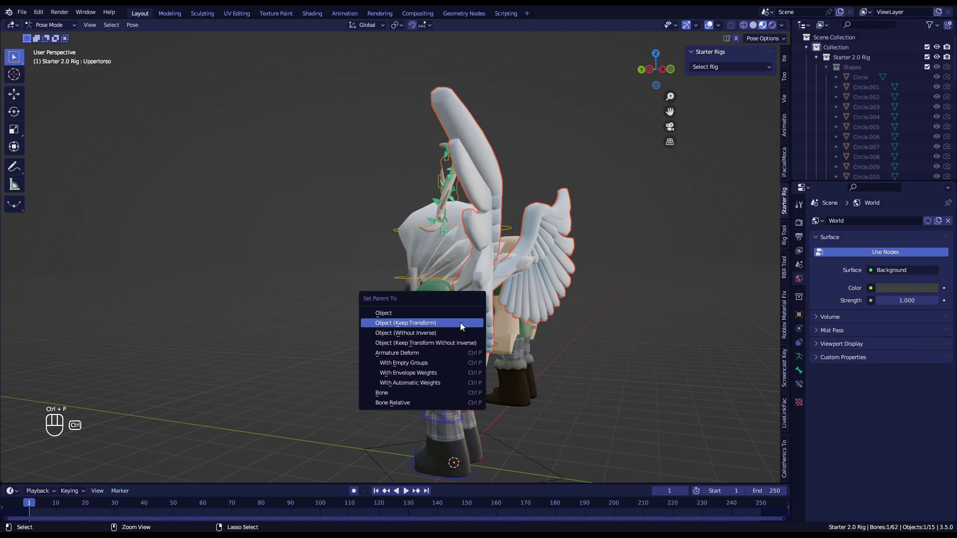
pyautogui.click(453, 392)
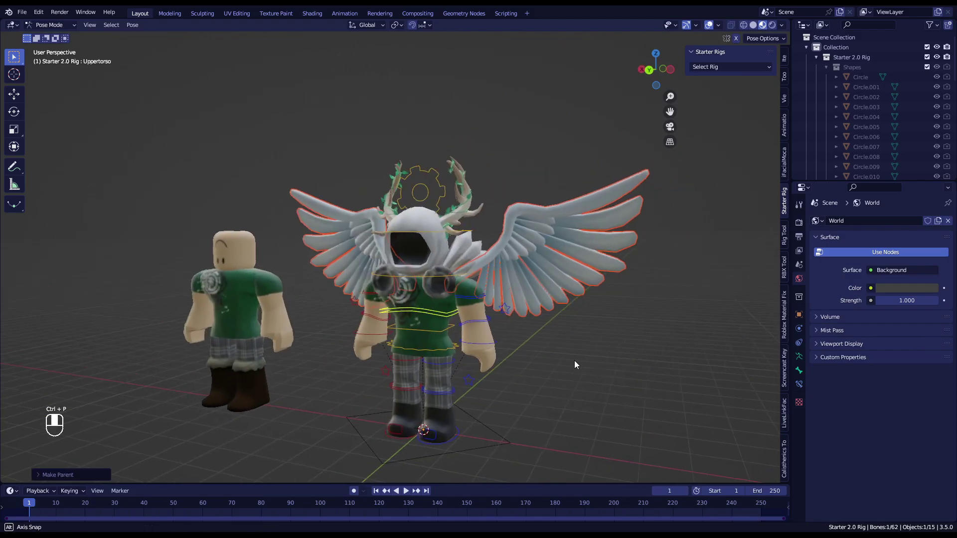
# Step: Return to Object Mode and select the wings, followed by the starter rig's left arm
pyautogui.hotkey('ctrl', 'Tab')
pyautogui.click(546, 283)
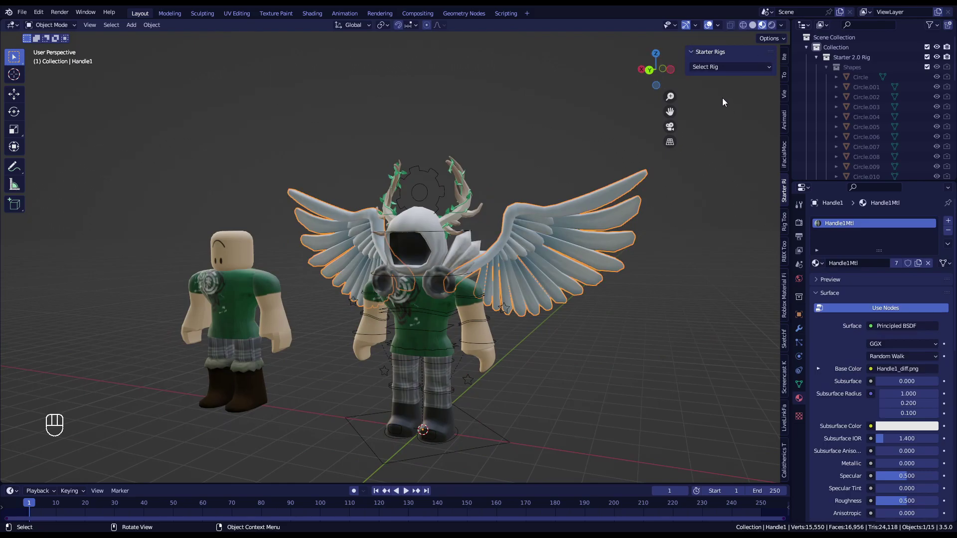
pyautogui.click(484, 316)
pyautogui.scroll(2, 511, 323)
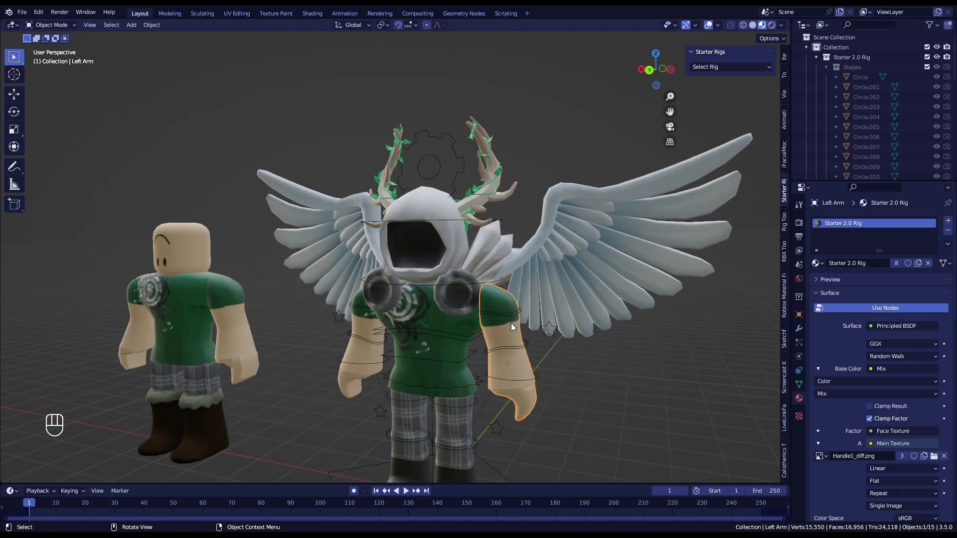
# Step: Test moving the rig's Master Bone in Pose Mode to check that the accessories follow, cancelling each move
pyautogui.click(532, 344)
pyautogui.hotkey('ctrl', 'Tab')
pyautogui.scroll(-3, 499, 399)
pyautogui.click(464, 418)
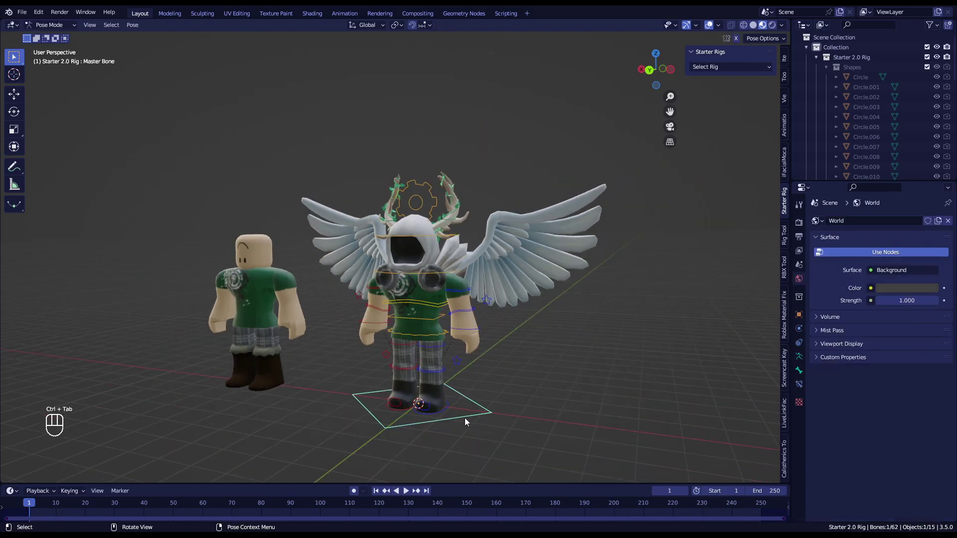
pyautogui.press('g')
pyautogui.rightClick(503, 394)
pyautogui.press('g')
pyautogui.rightClick(428, 382)
# Step: Return to Object Mode and delete the imported avatar's two arms, torso and head, keeping its booted legs
pyautogui.moveTo(318, 369); pyautogui.dragTo(339, 362, button='middle')
pyautogui.hotkey('ctrl', 'Tab')
pyautogui.click(267, 313)
pyautogui.keyDown('shift'); pyautogui.click(163, 297); pyautogui.keyUp('shift')
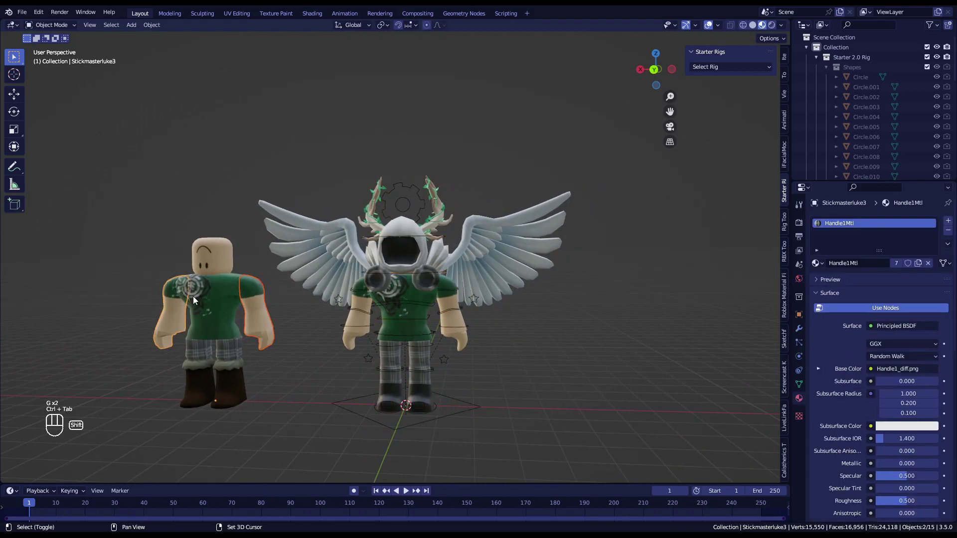
pyautogui.keyDown('shift'); pyautogui.click(195, 296); pyautogui.keyUp('shift')
pyautogui.keyDown('shift'); pyautogui.click(211, 251); pyautogui.keyUp('shift')
pyautogui.press('Delete')
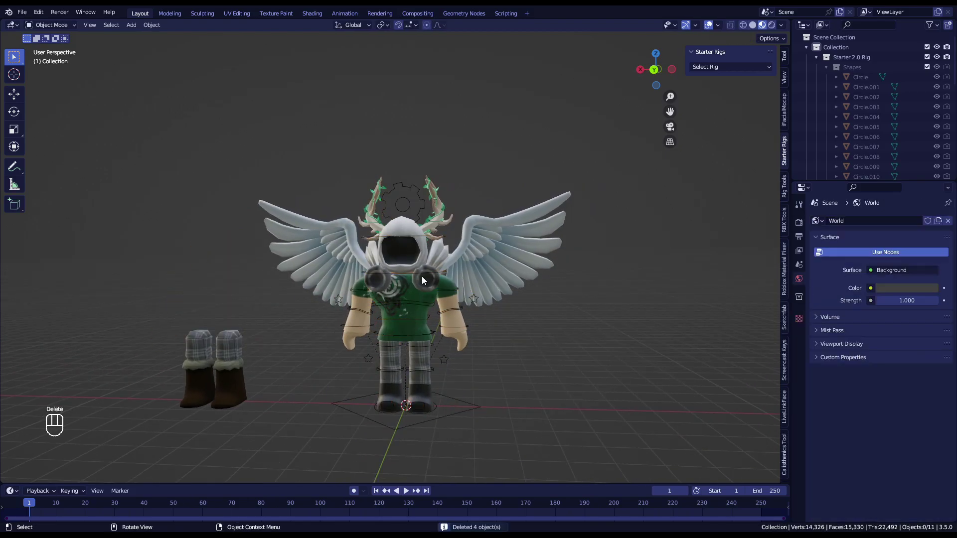
pyautogui.click(417, 256)
pyautogui.click(417, 257)
pyautogui.press('g')
pyautogui.rightClick(378, 208)
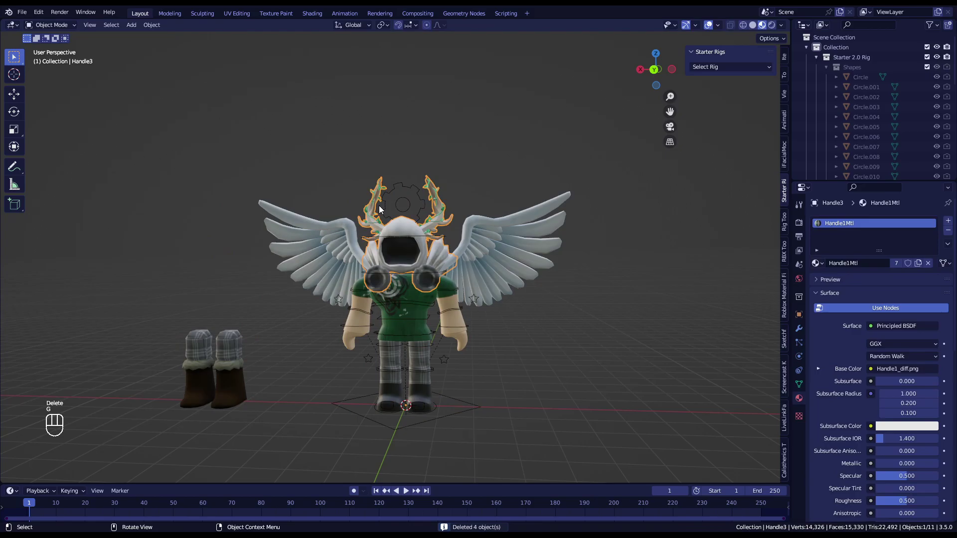
# Step: Select the imported avatar's right booted leg
pyautogui.keyDown('shift'); pyautogui.moveTo(252, 375); pyautogui.dragTo(310, 331, button='middle'); pyautogui.keyUp('shift')
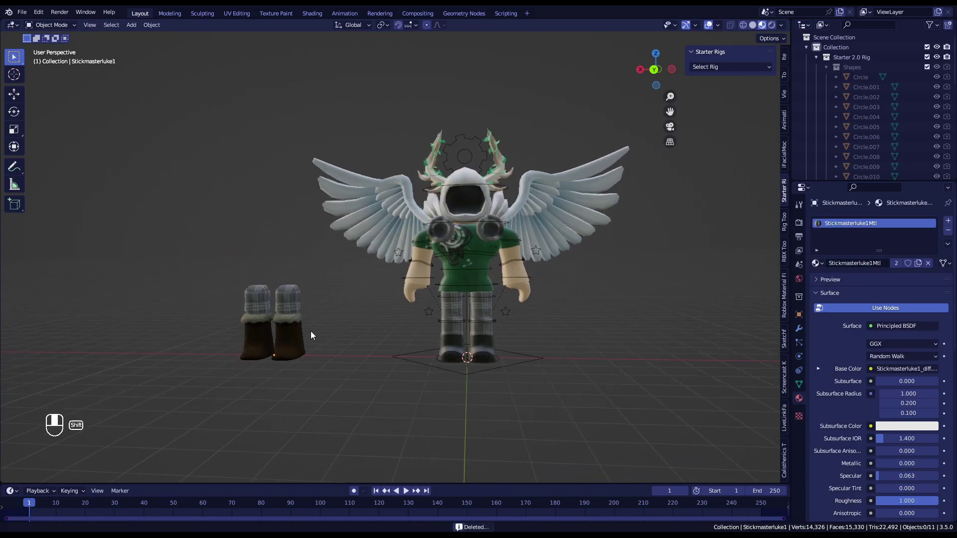
pyautogui.click(289, 330)
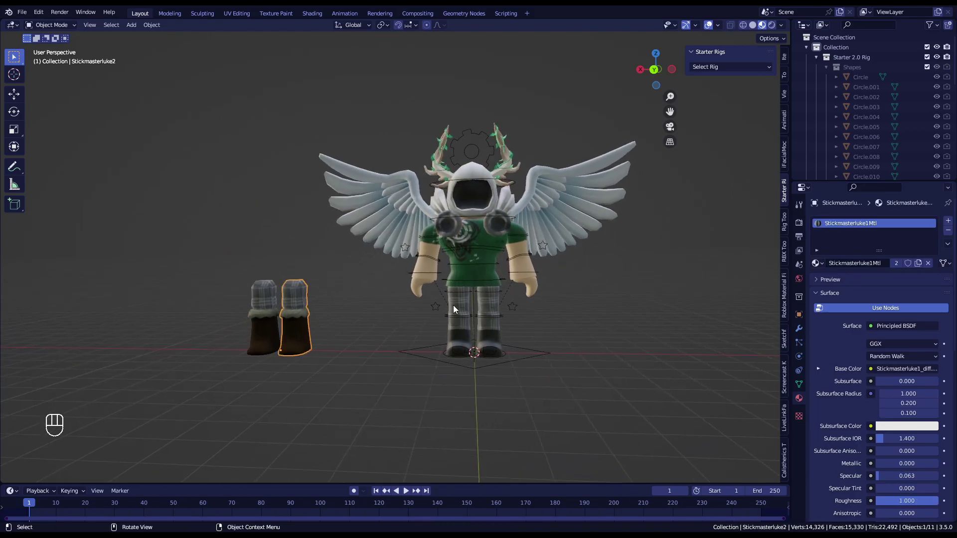
pyautogui.click(264, 324)
pyautogui.press('g')
pyautogui.press('x')
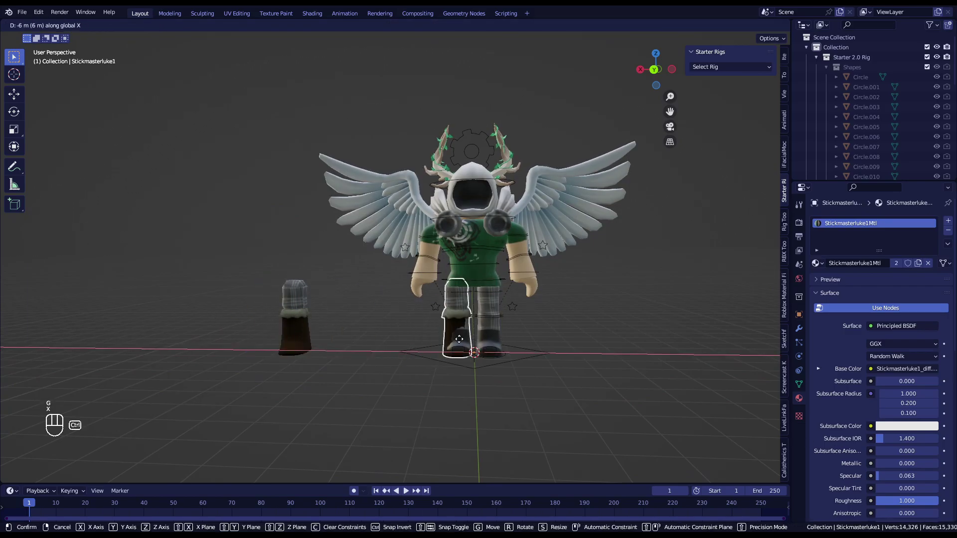
pyautogui.press('Escape')
pyautogui.press('g')
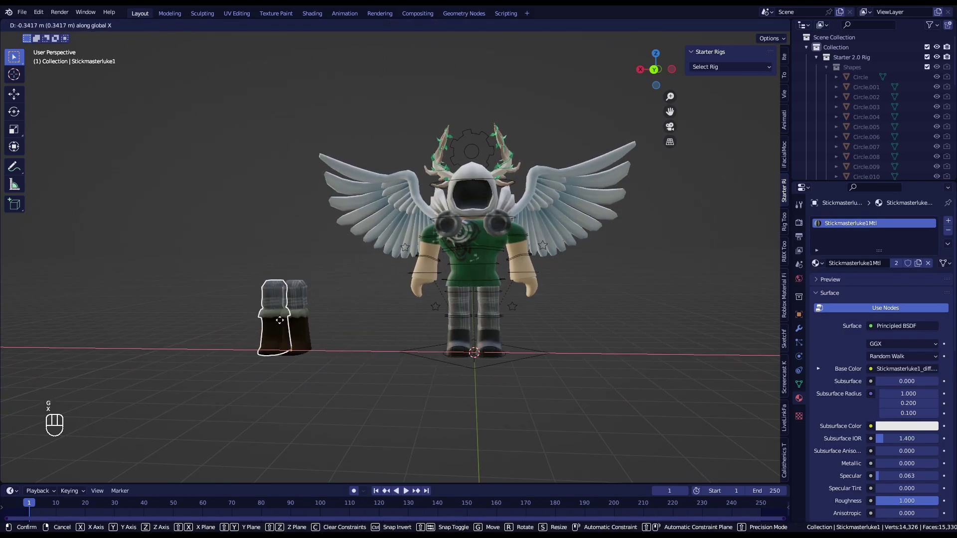
pyautogui.press('x')
pyautogui.rightClick(418, 347)
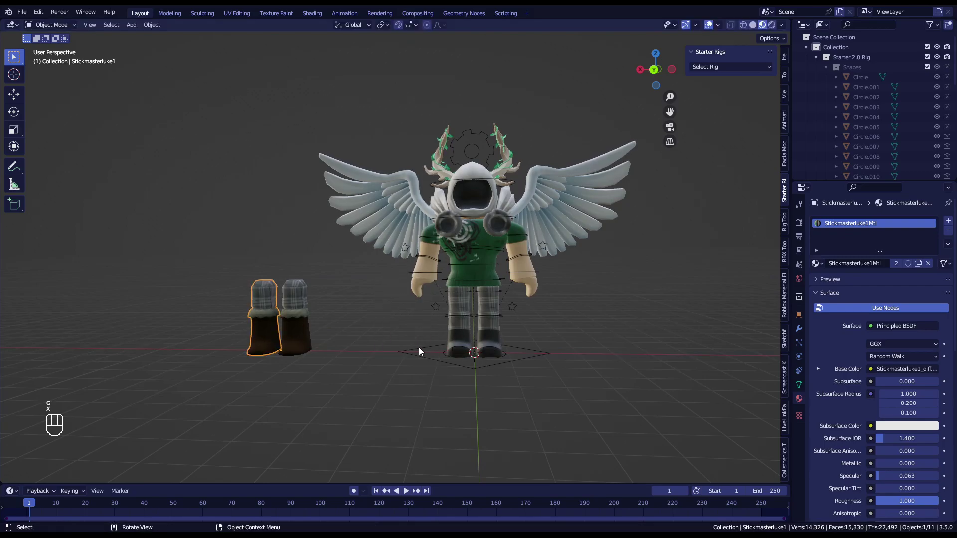
# Step: Clear the booted leg's location to place it over the starter rig's right leg
pyautogui.hotkey('alt', 'g')
pyautogui.keyDown('shift'); pyautogui.moveTo(502, 336); pyautogui.dragTo(413, 294, button='middle'); pyautogui.keyUp('shift')
pyautogui.scroll(5, 413, 293)
pyautogui.moveTo(349, 299); pyautogui.dragTo(376, 306, button='middle')
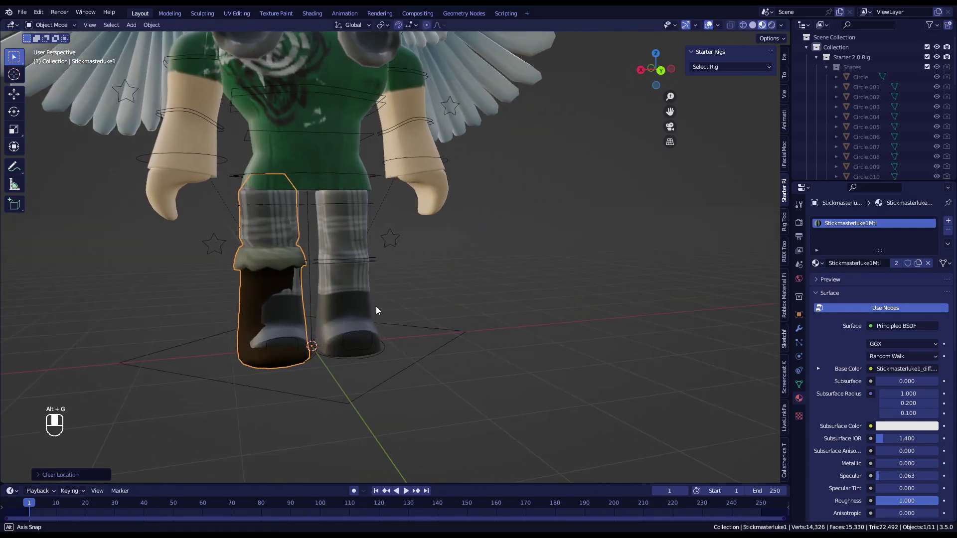
# Step: Open the starter rig's right leg in Edit Mode and turn on the On Cage display of its Subdivision modifier
pyautogui.click(268, 332)
pyautogui.scroll(4, 269, 335)
pyautogui.click(799, 384)
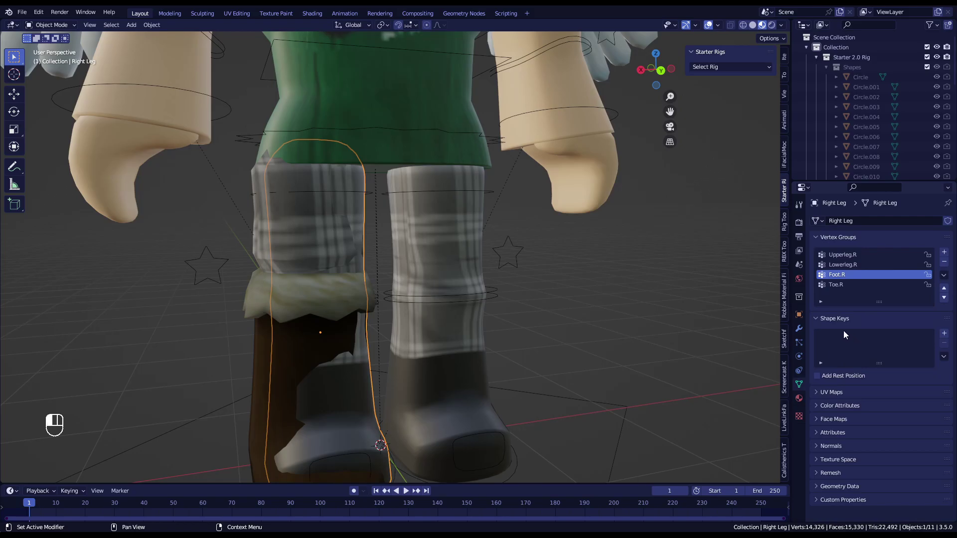
pyautogui.scroll(-4, 512, 389)
pyautogui.press('Tab')
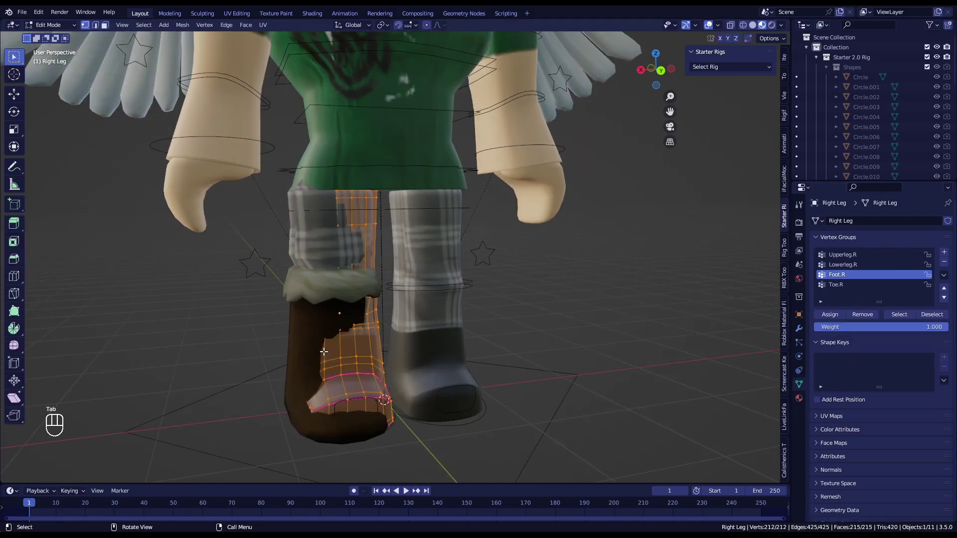
pyautogui.click(800, 328)
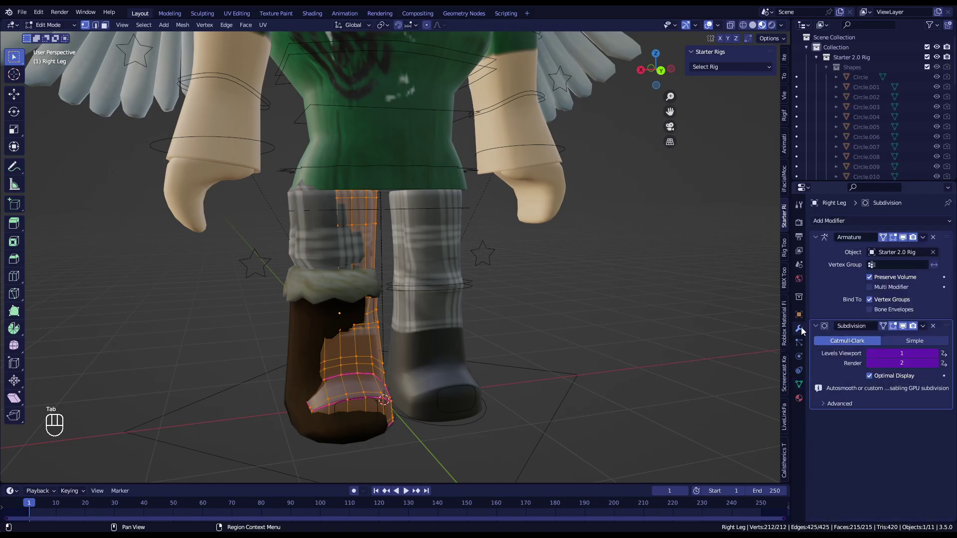
pyautogui.click(884, 326)
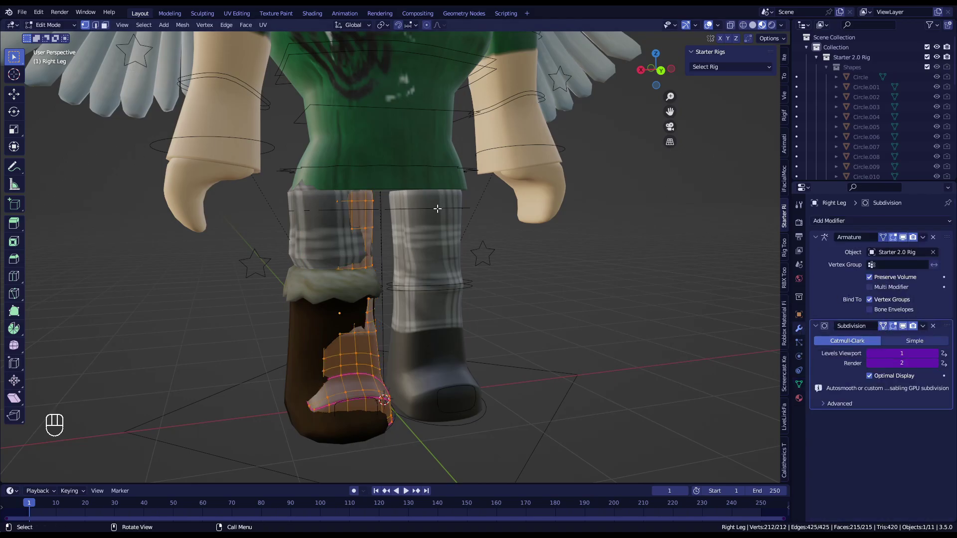
# Step: Fatten the right leg's whole mesh outward by about 0.22 m until it encloses the boot, and return to Object Mode
pyautogui.hotkey('alt', 's')
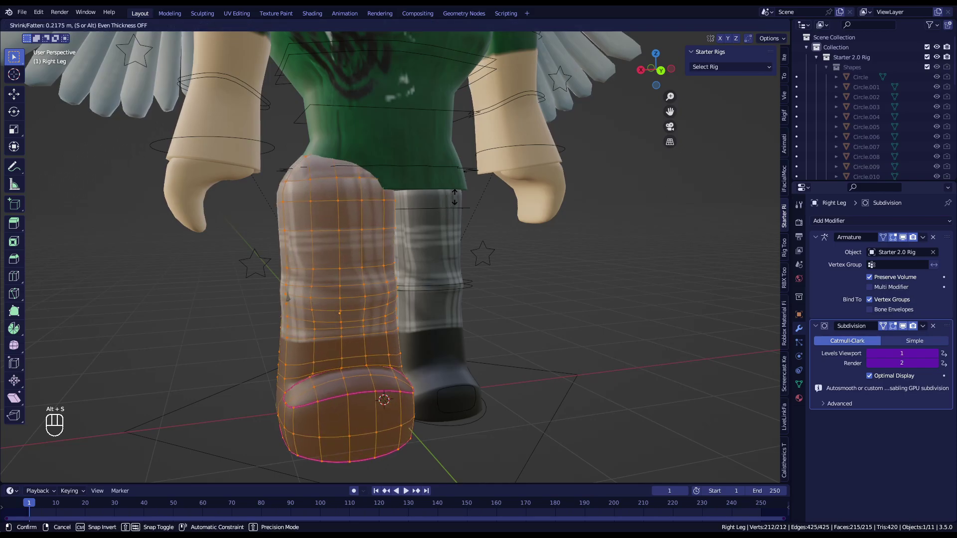
pyautogui.click(457, 196)
pyautogui.moveTo(458, 195); pyautogui.dragTo(215, 186, button='middle')
pyautogui.scroll(-6, 216, 186)
pyautogui.moveTo(432, 234); pyautogui.dragTo(404, 252, button='middle')
pyautogui.press('Tab')
pyautogui.scroll(2, 403, 252)
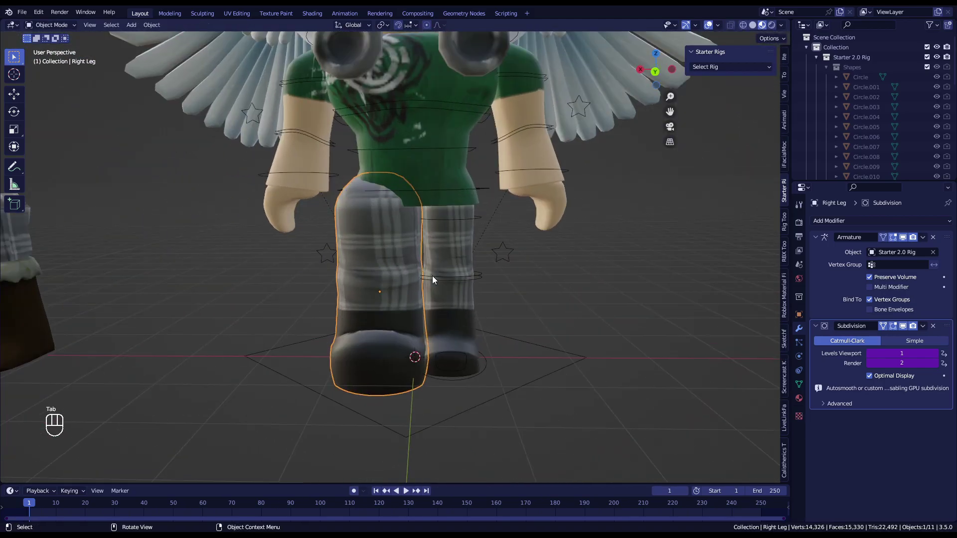
# Step: Set the starter rig's right leg to display as Wire in the viewport
pyautogui.click(799, 314)
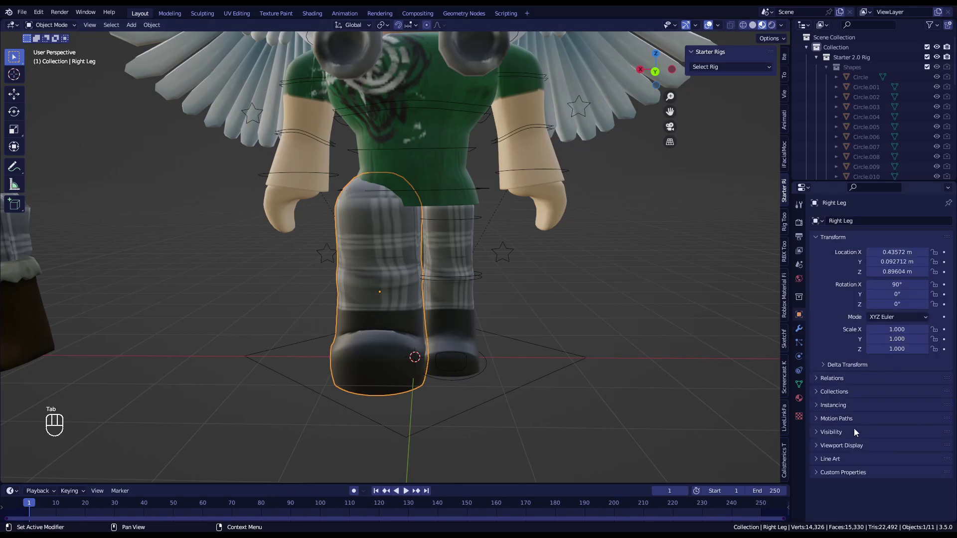
pyautogui.click(841, 445)
pyautogui.scroll(-4, 869, 438)
pyautogui.click(893, 473)
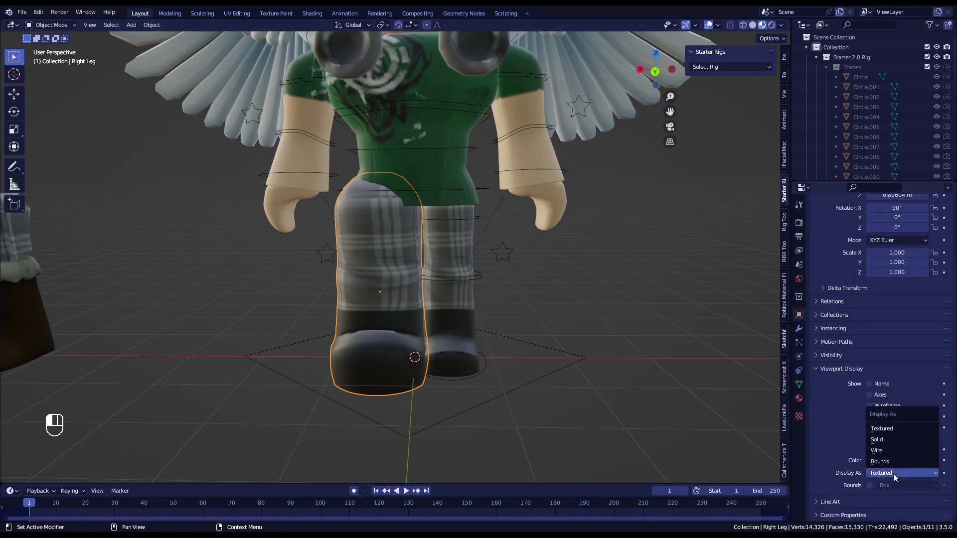
pyautogui.click(880, 452)
pyautogui.scroll(2, 372, 308)
pyautogui.moveTo(372, 308); pyautogui.dragTo(363, 296, button='middle')
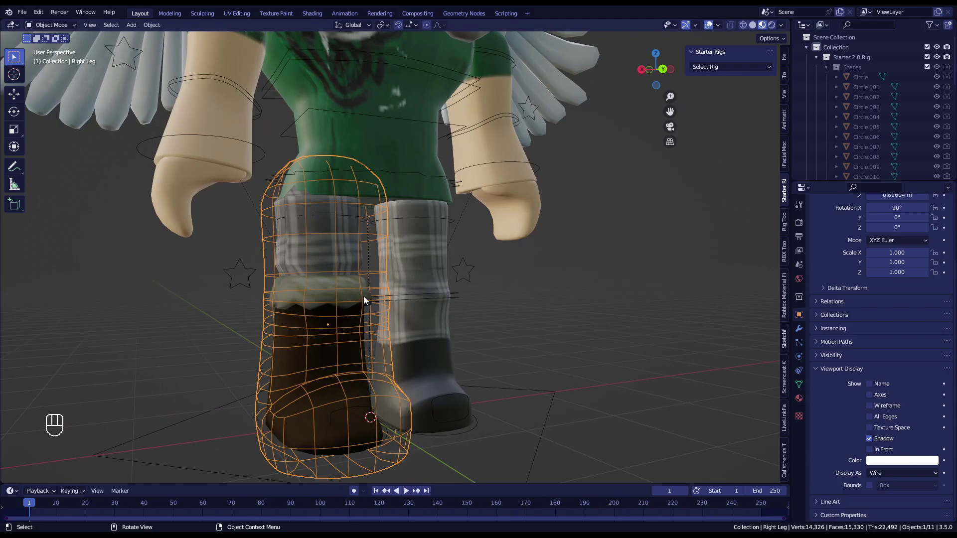
# Step: Open the booted leg inside the wire cage in Edit Mode and merge all its vertices by distance
pyautogui.click(348, 295)
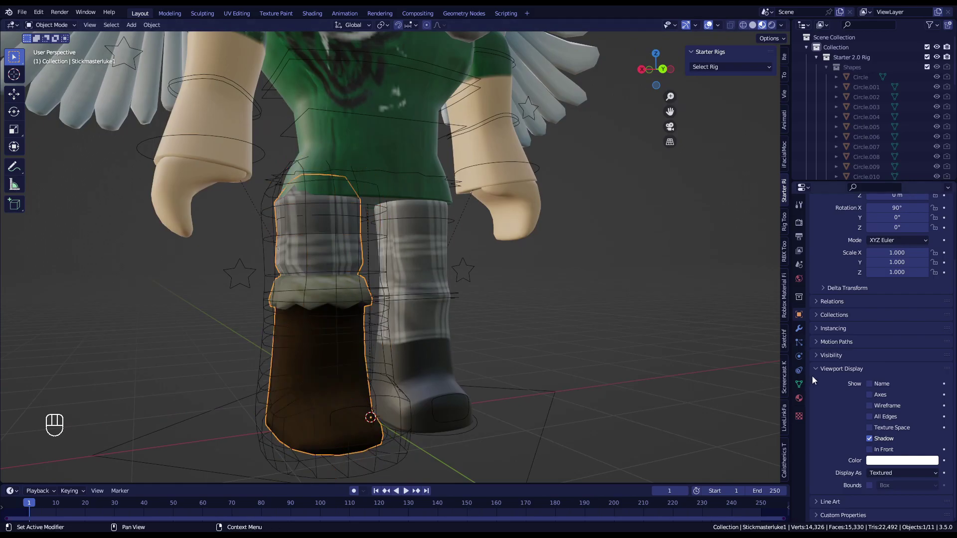
pyautogui.click(50, 25)
pyautogui.click(50, 48)
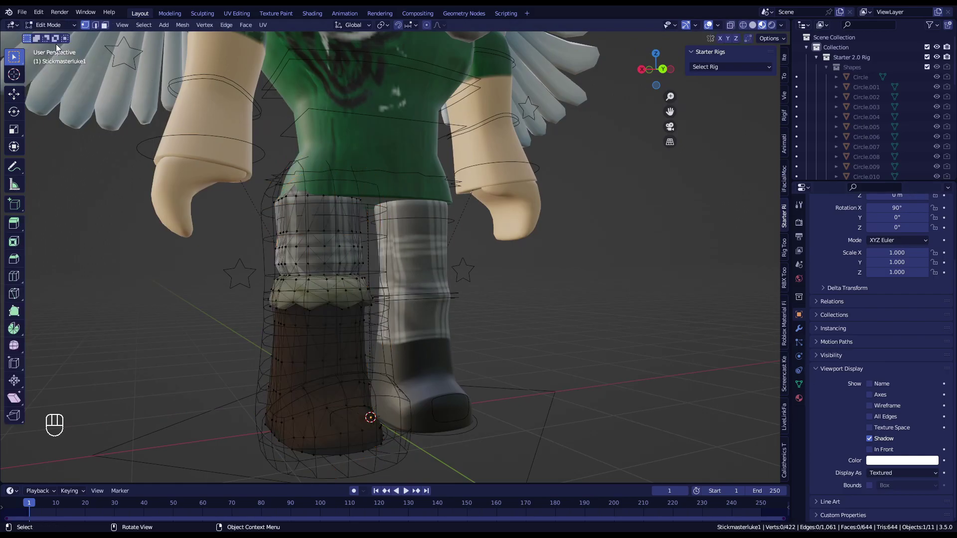
pyautogui.press('a')
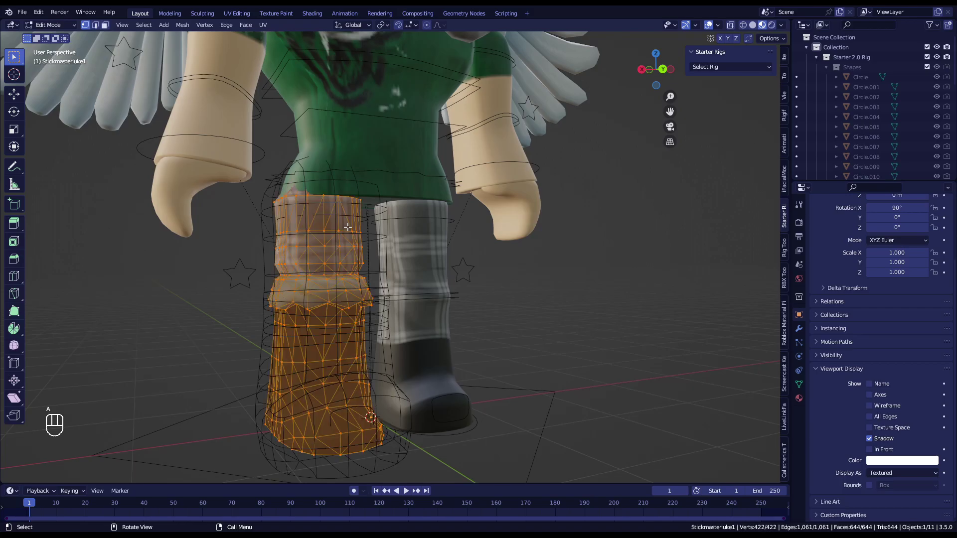
pyautogui.press('m')
pyautogui.click(348, 229)
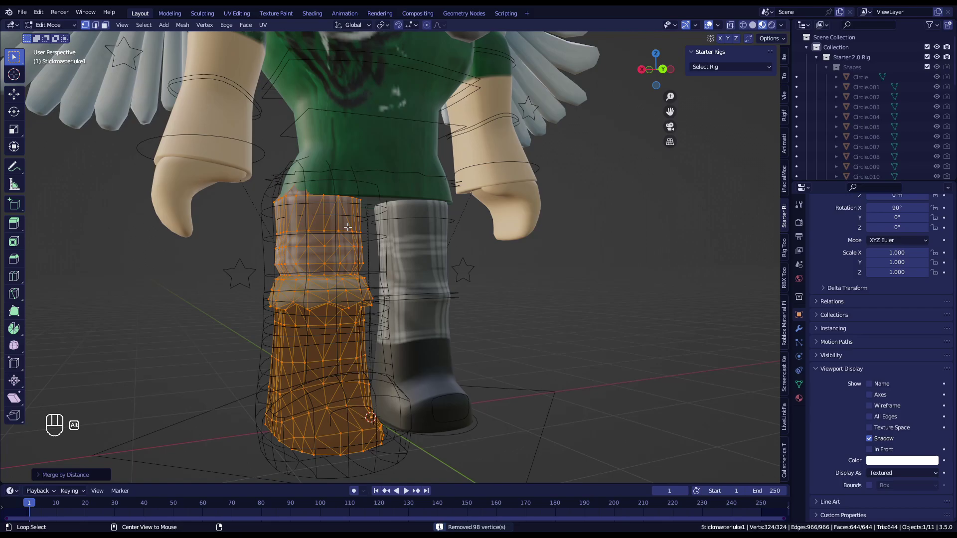
pyautogui.hotkey('alt', 'n')
pyautogui.click(348, 227)
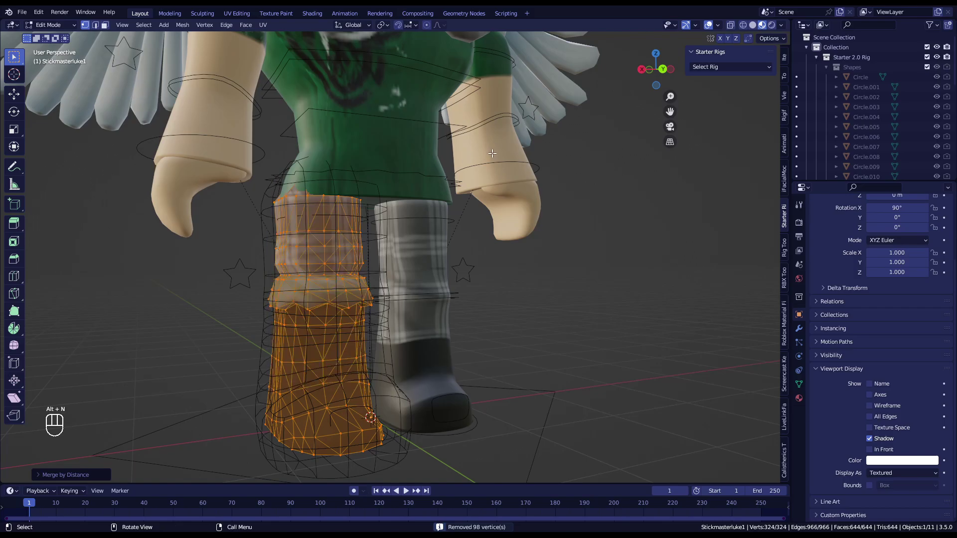
# Step: Convert the booted leg's triangles to quads with Compare UVs enabled, and return to Object Mode
pyautogui.hotkey('alt', 'j')
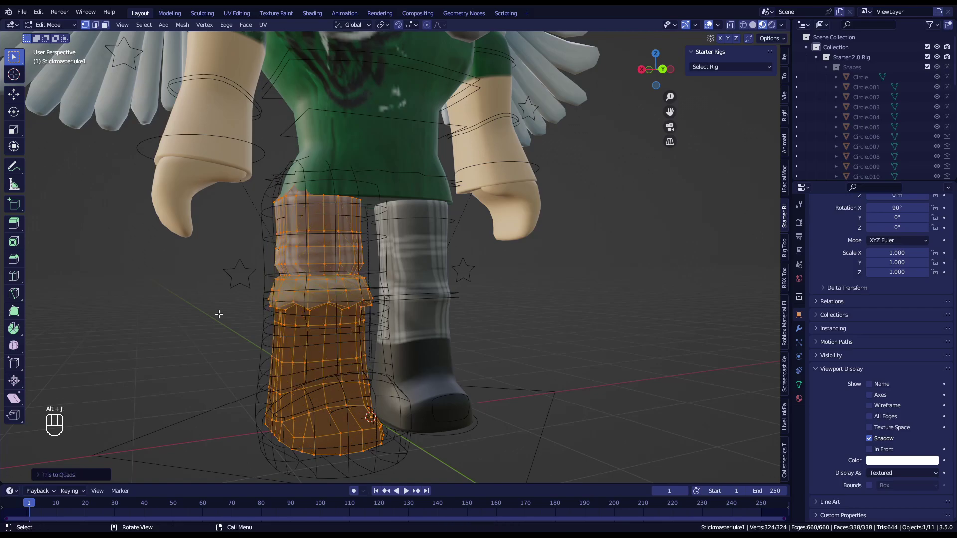
pyautogui.click(50, 473)
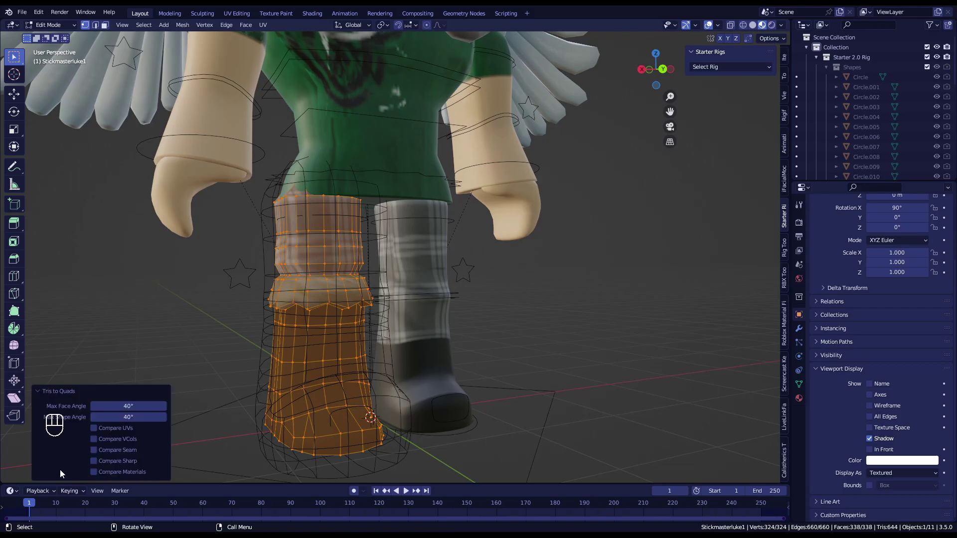
pyautogui.click(108, 430)
pyautogui.scroll(-4, 468, 280)
pyautogui.scroll(2, 446, 286)
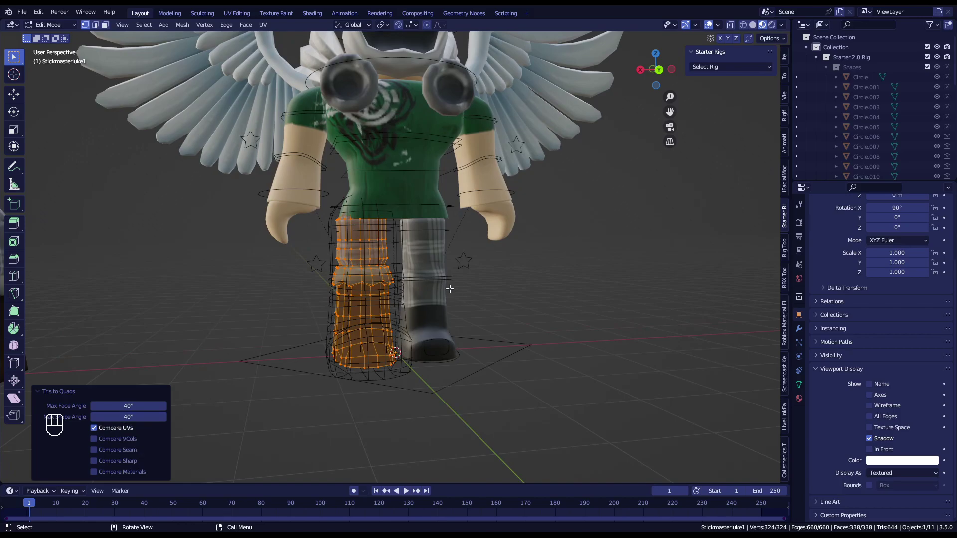
pyautogui.press('Tab')
# Step: Add a Mesh Deform modifier to the booted leg with Right Leg as its object, and bind it
pyautogui.click(799, 328)
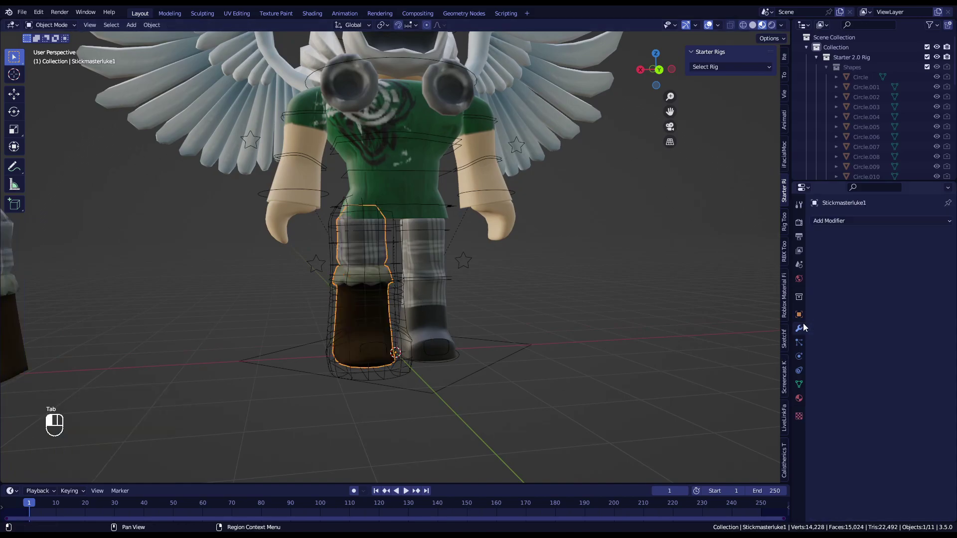
pyautogui.click(874, 223)
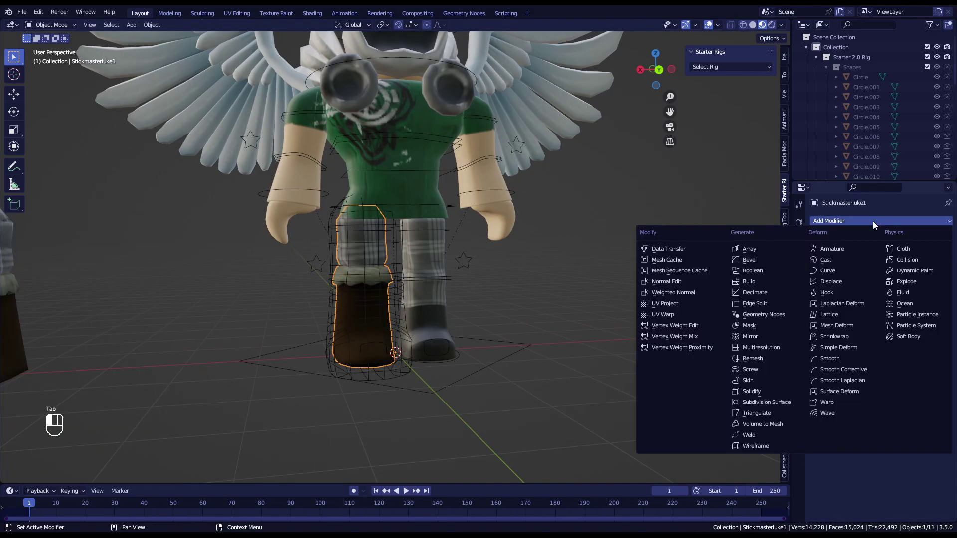
pyautogui.click(837, 325)
pyautogui.click(933, 252)
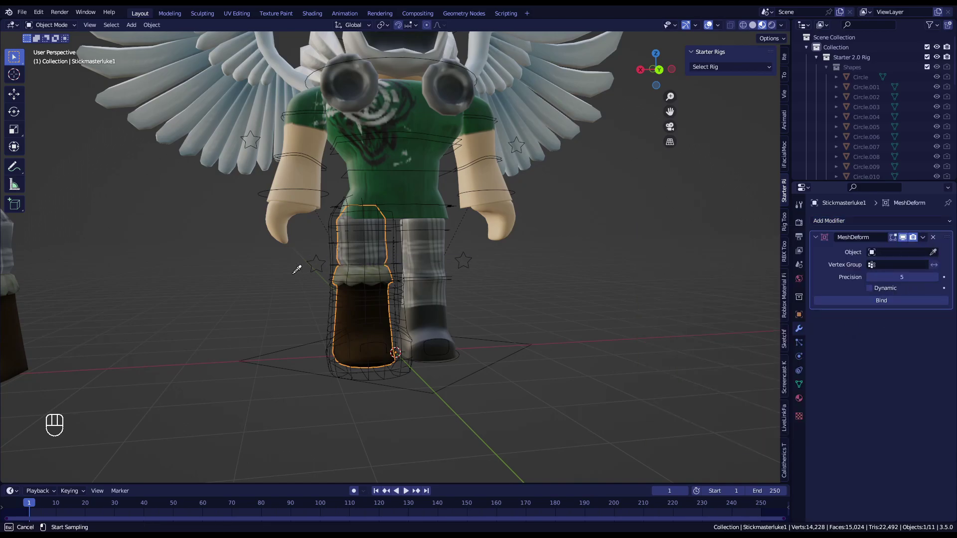
pyautogui.click(338, 234)
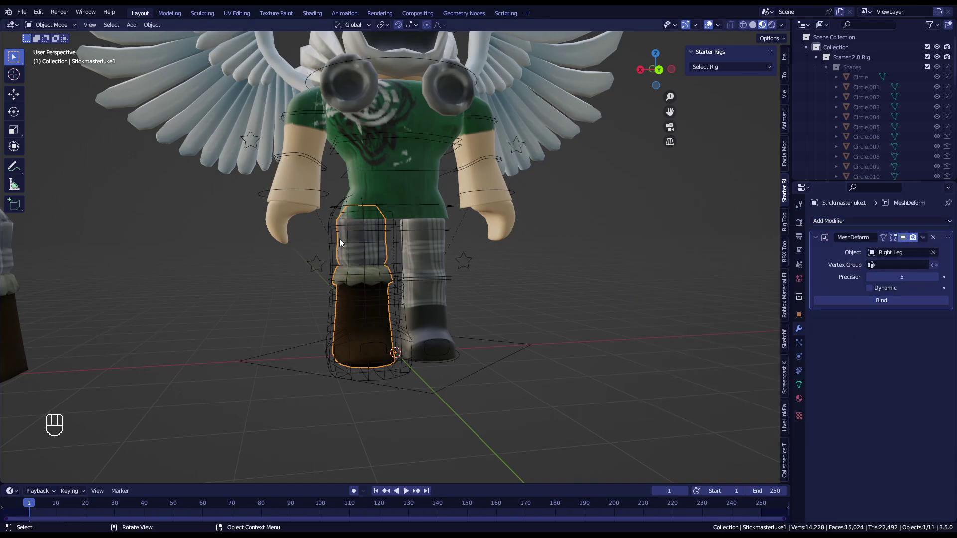
pyautogui.click(900, 298)
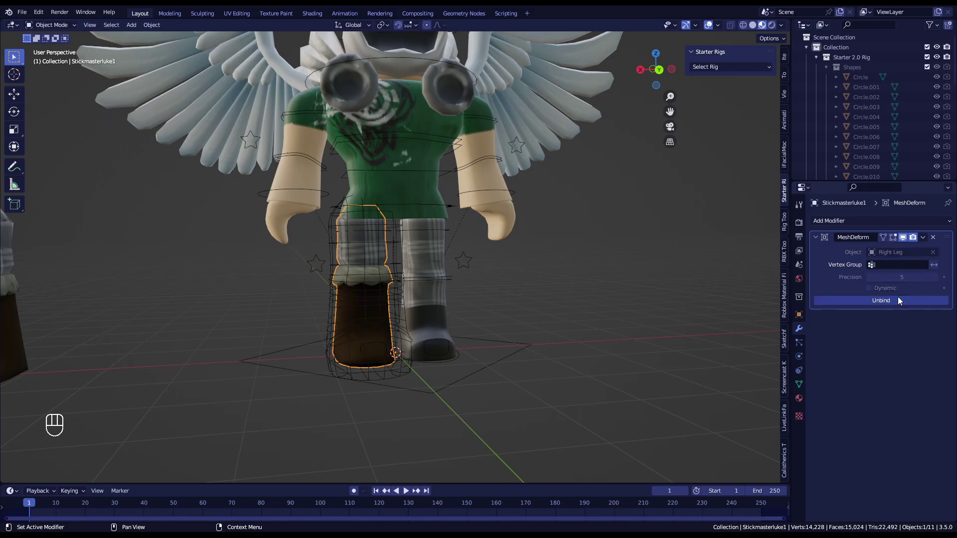
# Step: Select the Starter 2.0 Rig armature and switch it to Pose Mode
pyautogui.moveTo(310, 287); pyautogui.dragTo(448, 285, button='middle')
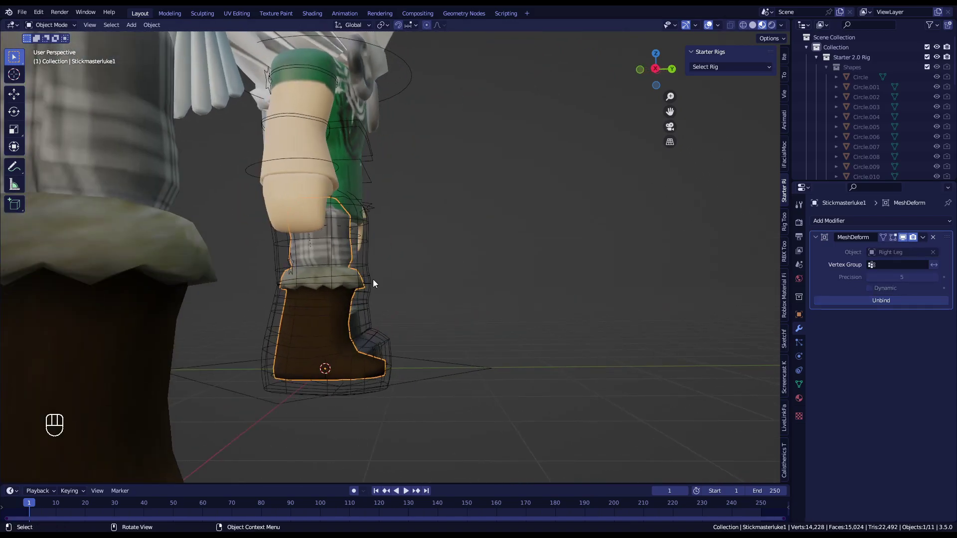
pyautogui.click(373, 280)
pyautogui.moveTo(372, 302); pyautogui.dragTo(387, 264, button='middle')
pyautogui.click(388, 268)
pyautogui.click(382, 277)
pyautogui.hotkey('ctrl', 'Tab')
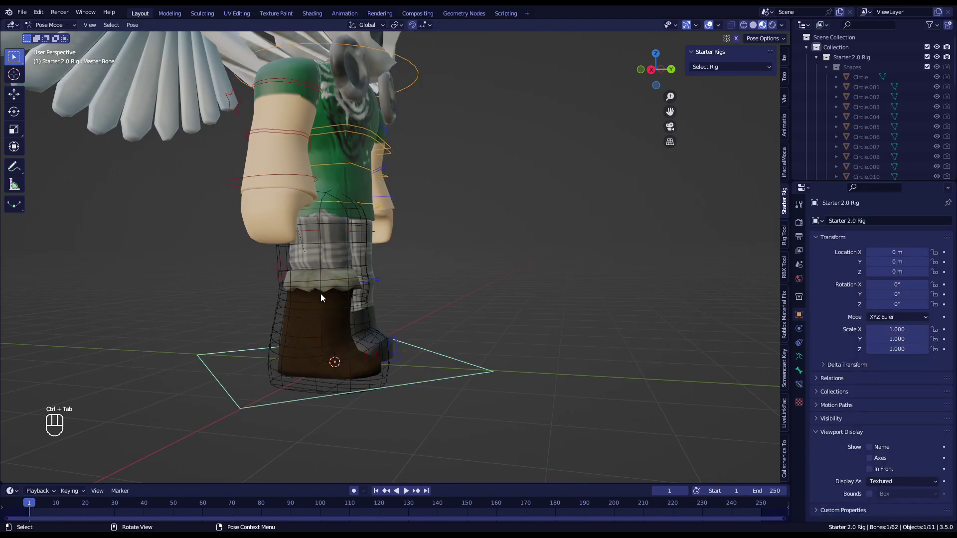
# Step: Select the Lowerleg.R bone and set its custom shape scale to 0.580 on X, Y and Z
pyautogui.click(321, 296)
pyautogui.moveTo(321, 295)
pyautogui.mouseDown(button='middle')
pyautogui.moveTo(342, 297)
pyautogui.moveTo(326, 299)
pyautogui.mouseUp(button='middle')
pyautogui.scroll(1, 326, 299)
pyautogui.click(799, 370)
pyautogui.scroll(-6, 897, 370)
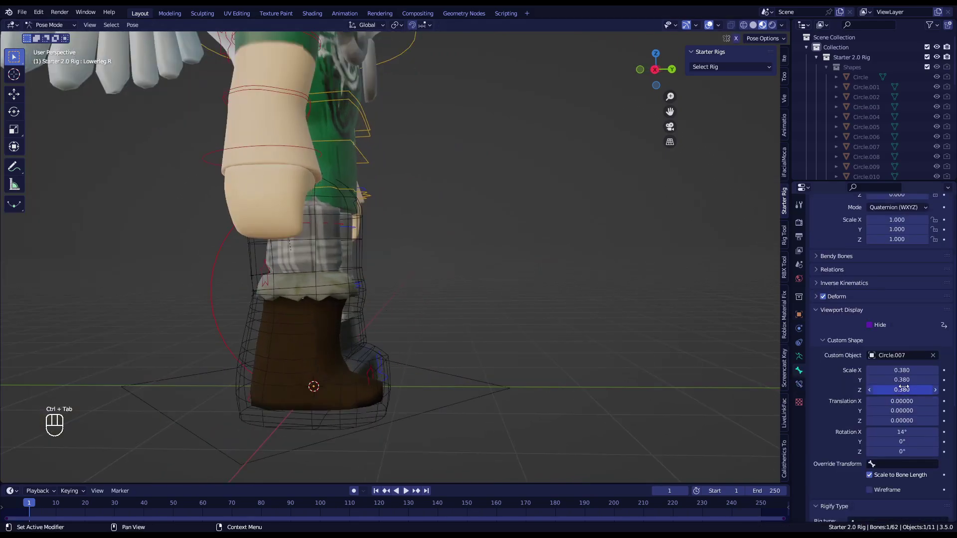
pyautogui.moveTo(901, 370); pyautogui.dragTo(912, 389)
# Step: Try rotating the Lowerleg.R bone, slightly and far backward, to test how the booted leg deforms
pyautogui.press('r')
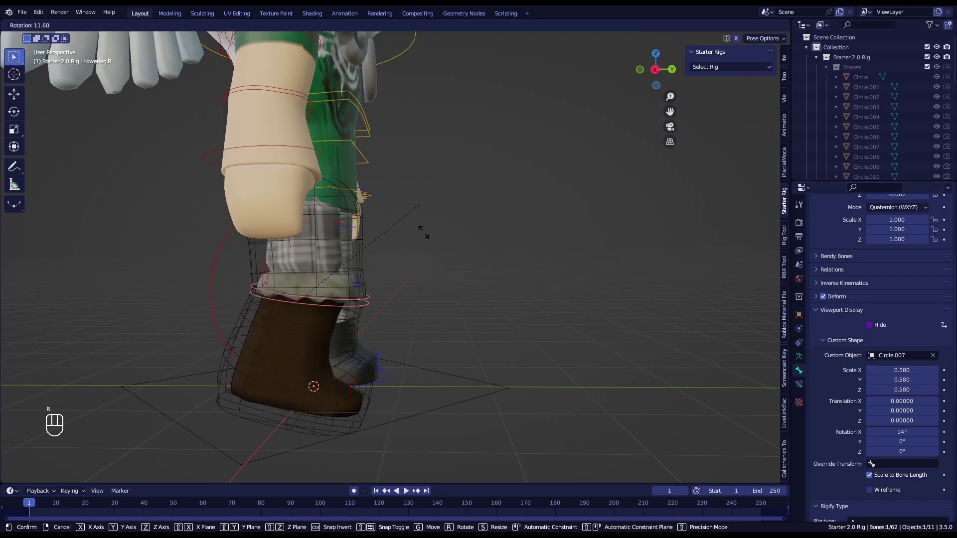
pyautogui.rightClick(423, 229)
pyautogui.click(732, 29)
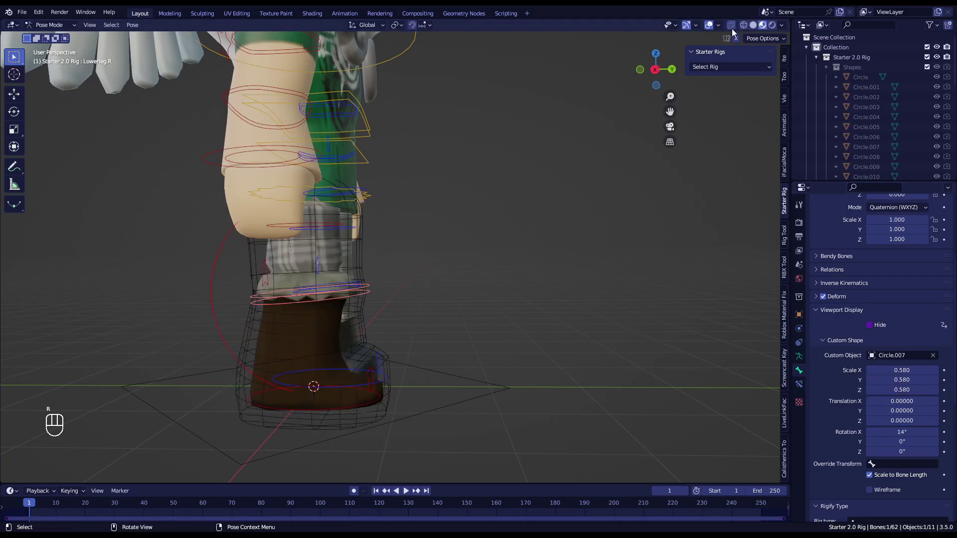
pyautogui.moveTo(344, 257); pyautogui.dragTo(276, 250, button='middle')
pyautogui.scroll(-4, 276, 249)
pyautogui.scroll(6, 276, 250)
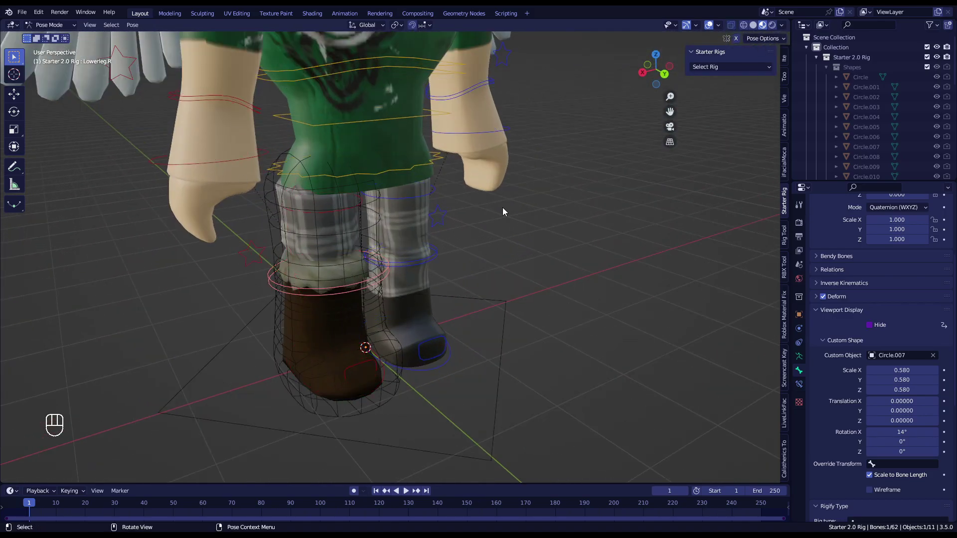
pyautogui.press('KP_3')
pyautogui.press('r')
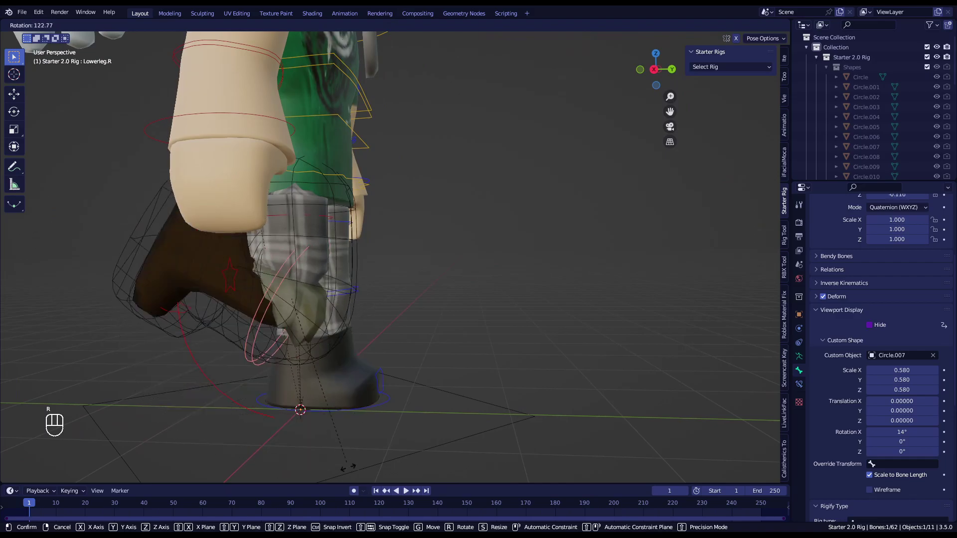
pyautogui.rightClick(302, 412)
# Step: Try rotating the Foot.R bone freely and about the X axis to test the boot's foot deformation
pyautogui.click(302, 412)
pyautogui.click(217, 438)
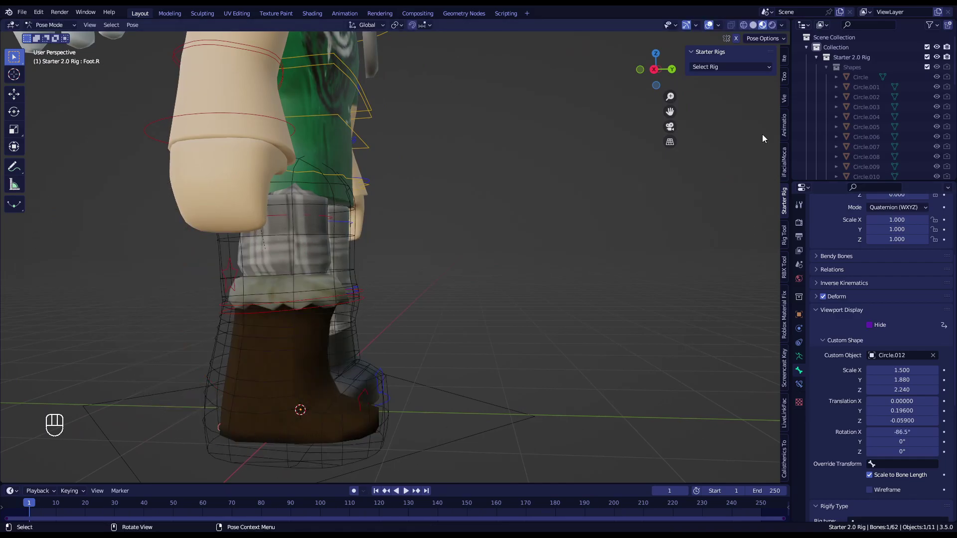
pyautogui.click(732, 24)
pyautogui.press('r')
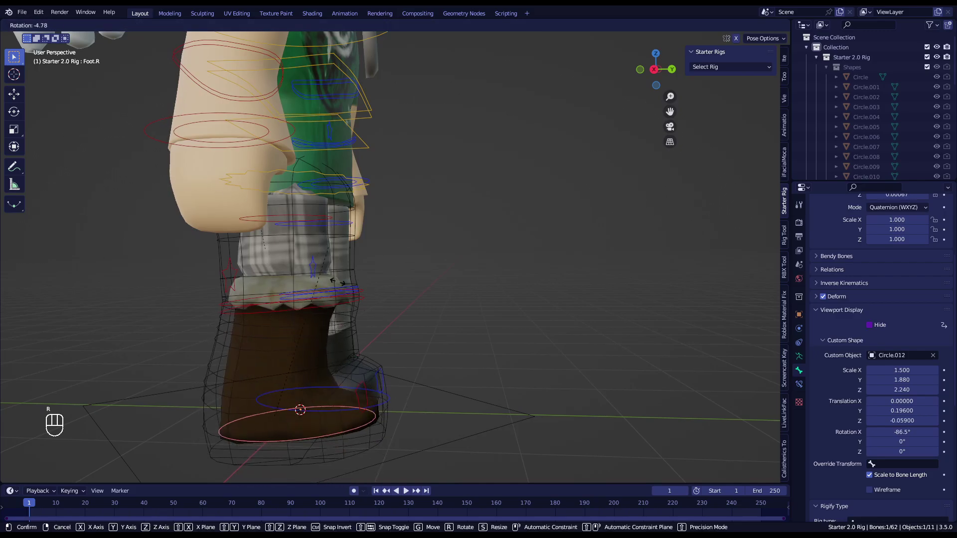
pyautogui.rightClick(355, 342)
pyautogui.click(731, 24)
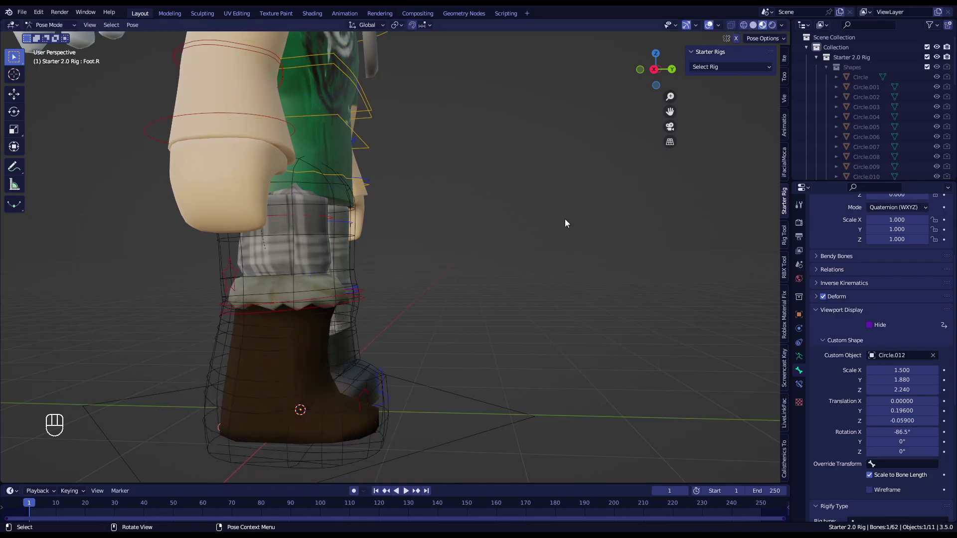
pyautogui.scroll(-4, 479, 282)
pyautogui.moveTo(429, 310)
pyautogui.mouseDown(button='middle')
pyautogui.moveTo(420, 324)
pyautogui.moveTo(420, 316)
pyautogui.mouseUp(button='middle')
pyautogui.press('r')
pyautogui.press('x')
pyautogui.rightClick(409, 303)
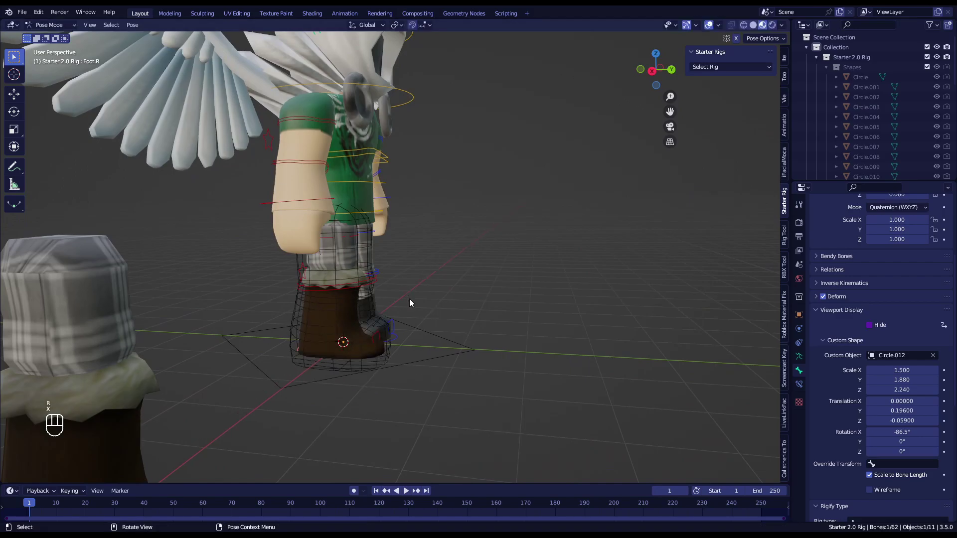
# Step: Return the Starter 2.0 Rig to Object Mode
pyautogui.hotkey('ctrl', 'Tab')
pyautogui.moveTo(560, 275); pyautogui.dragTo(326, 294, button='middle')
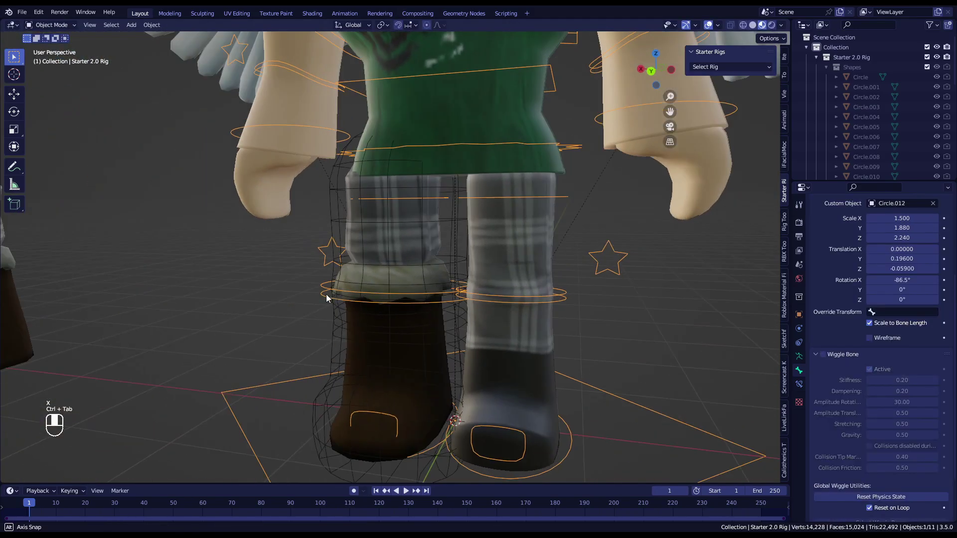
pyautogui.scroll(-4, 326, 294)
pyautogui.click(440, 300)
pyautogui.scroll(3, 139, 257)
pyautogui.click(139, 257)
pyautogui.scroll(3, 436, 306)
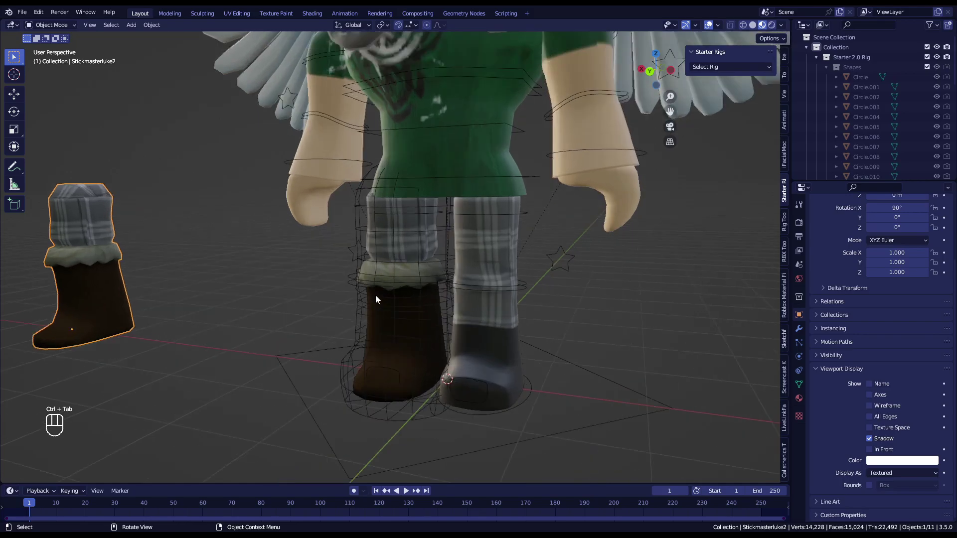
# Step: Select the wire-displayed right leg around the boot and collapse the Starter 2.0 Rig collection in the scene hierarchy
pyautogui.click(436, 315)
pyautogui.moveTo(436, 315); pyautogui.dragTo(483, 306, button='middle')
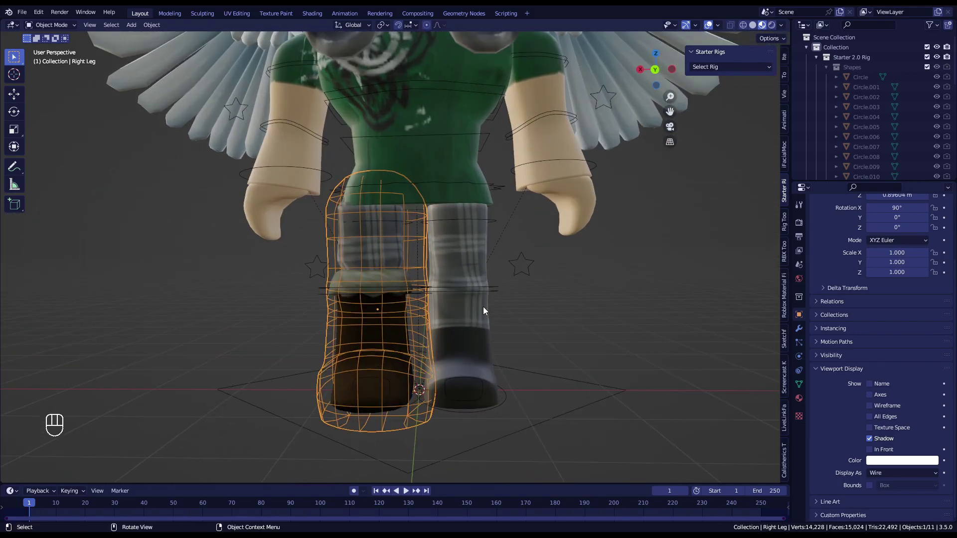
pyautogui.click(816, 58)
pyautogui.press('m')
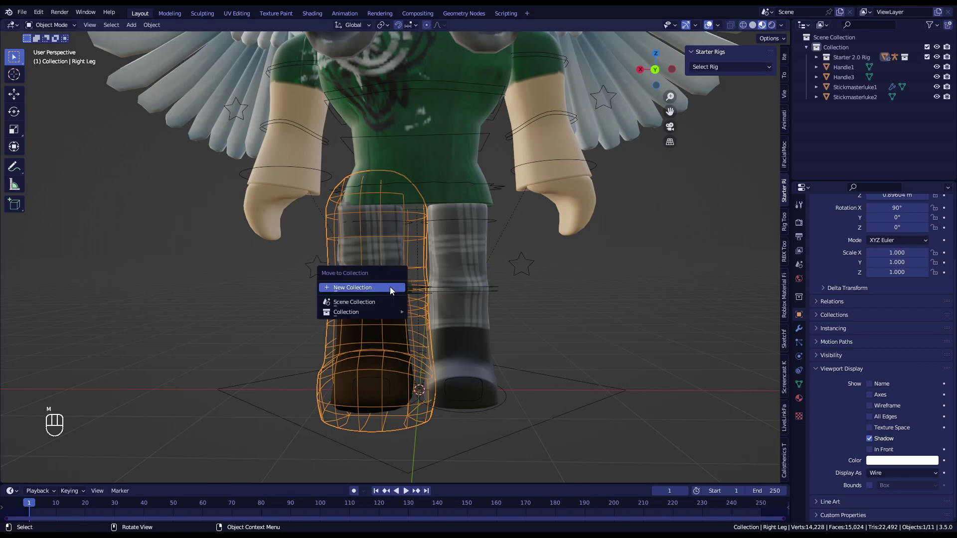
pyautogui.moveTo(391, 314)
pyautogui.moveTo(453, 336)
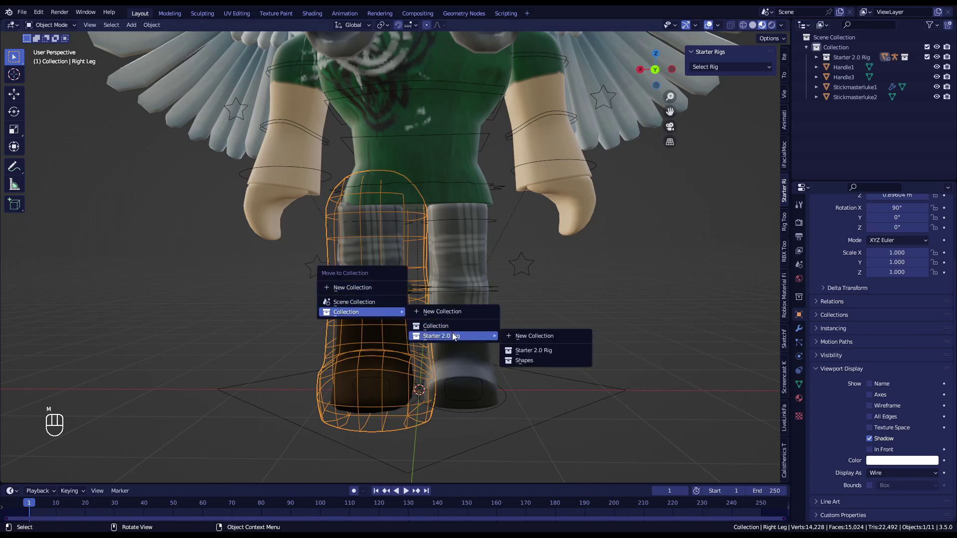
pyautogui.click(525, 336)
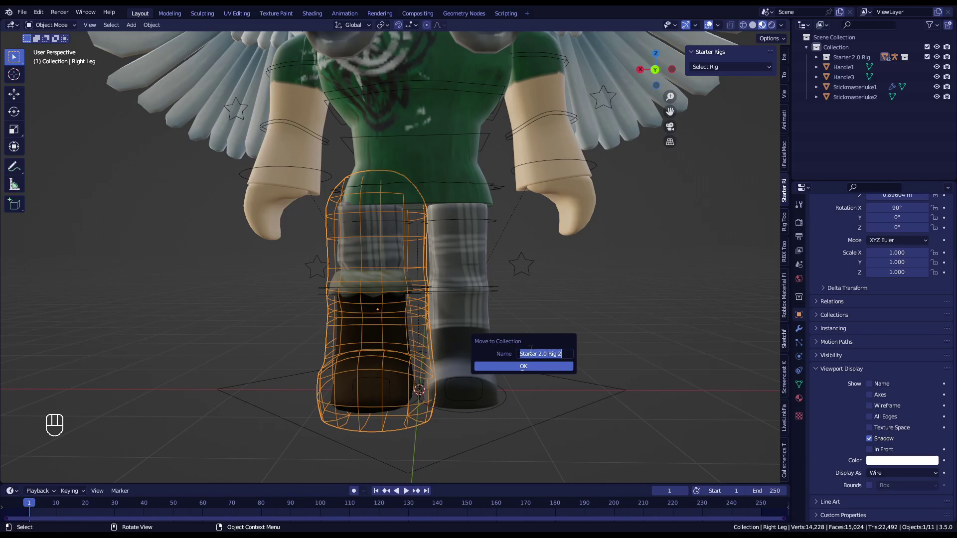
pyautogui.click(519, 280)
# Step: Move the wire-displayed right leg into the Shapes collection inside Starter 2.0 Rig
pyautogui.press('m')
pyautogui.moveTo(414, 218)
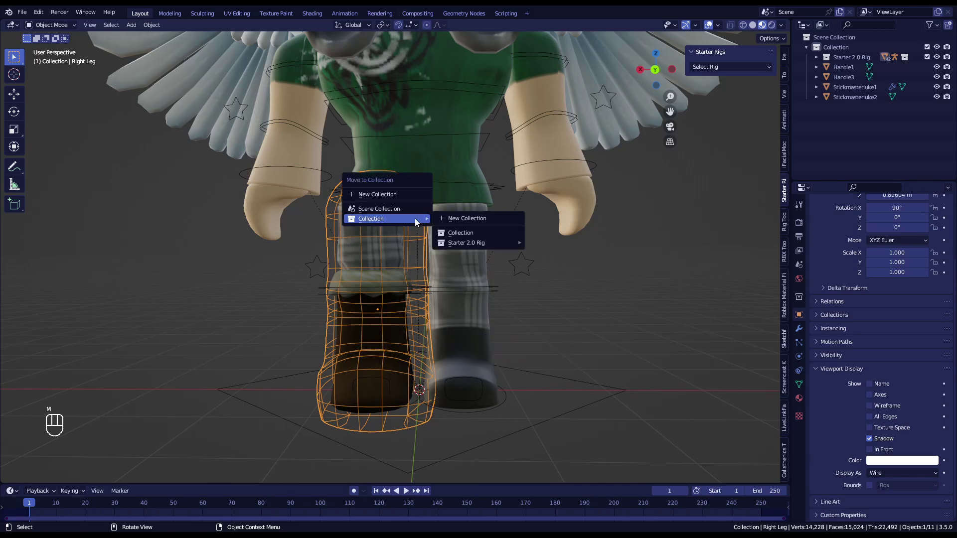
pyautogui.moveTo(491, 243)
pyautogui.click(560, 268)
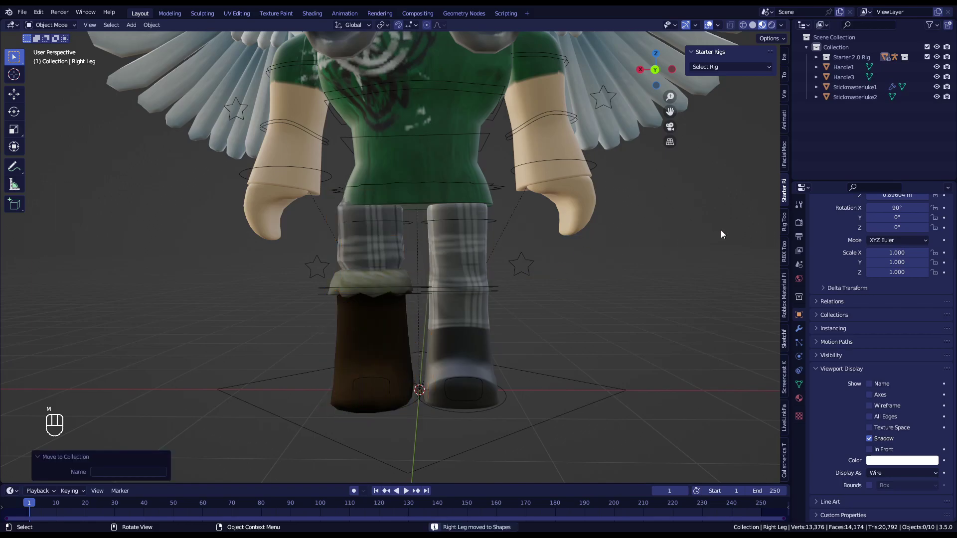
# Step: Move Handle1, Handle3 and both booted legs into the Starter 2.0 Rig collection
pyautogui.scroll(-5, 721, 229)
pyautogui.moveTo(865, 132); pyautogui.dragTo(847, 55)
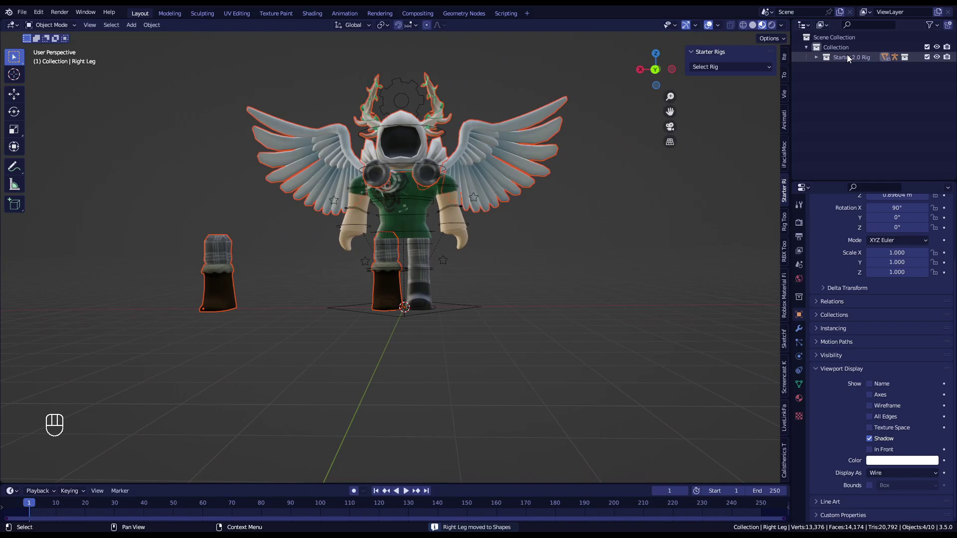
pyautogui.click(815, 58)
pyautogui.click(815, 58)
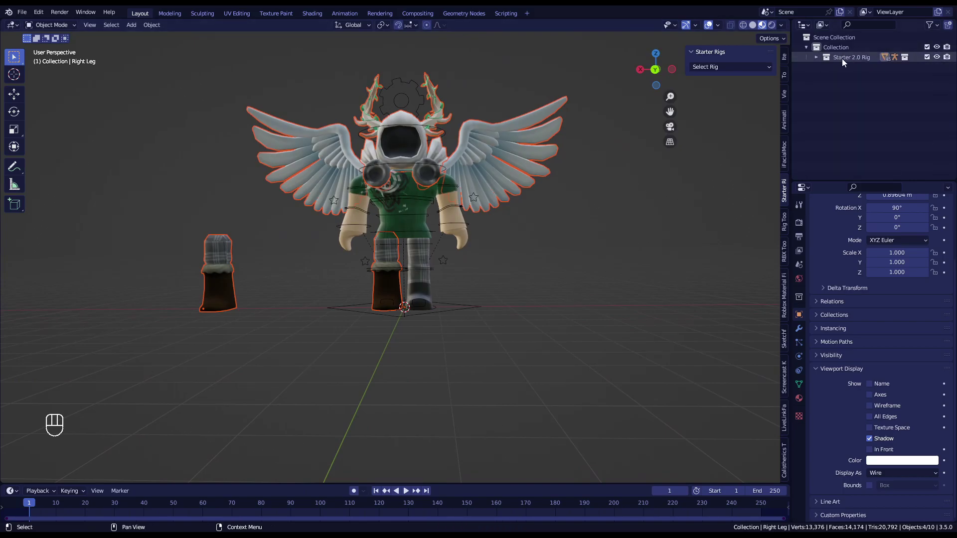
pyautogui.click(842, 58)
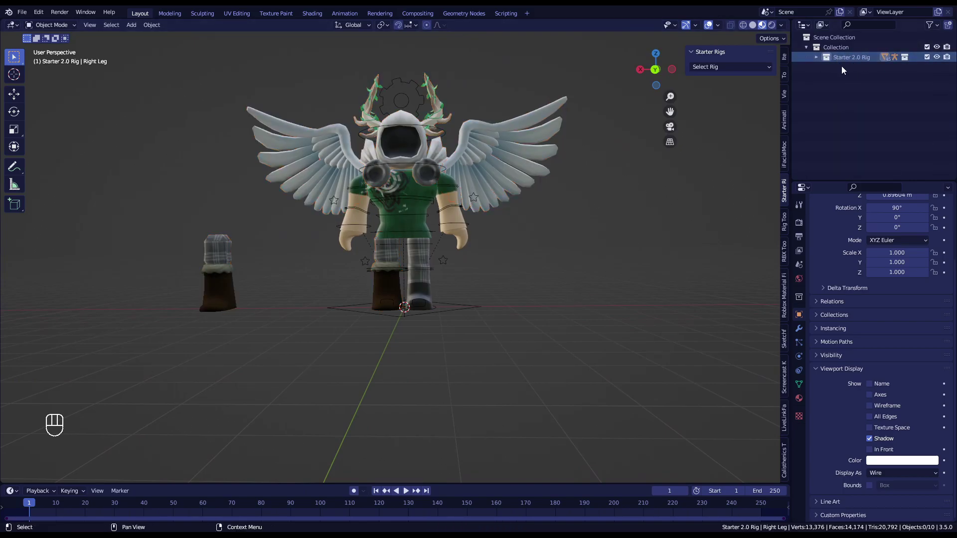
# Step: Select the booted right leg attached to the rig
pyautogui.scroll(5, 473, 276)
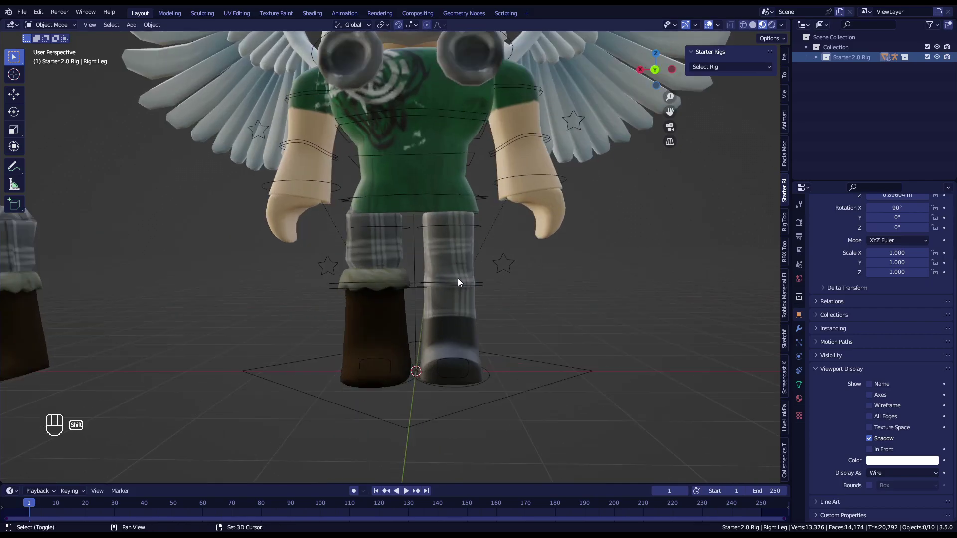
pyautogui.click(408, 290)
pyautogui.scroll(-5, 393, 304)
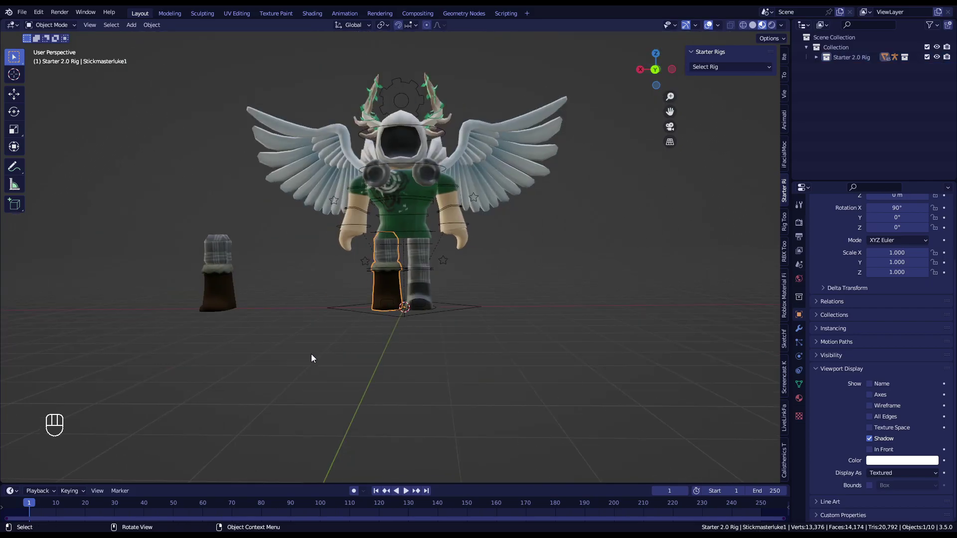